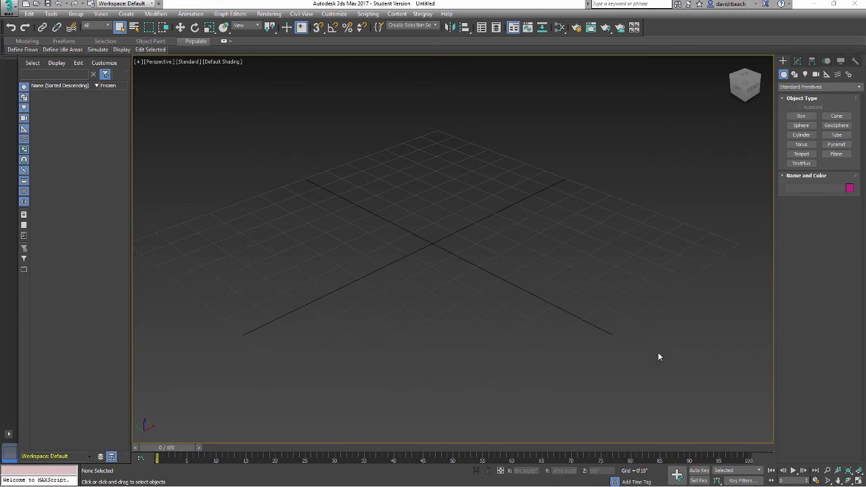
# - Pan, zoom and orbit the view around the empty home grid
pyautogui.moveTo(664, 353); pyautogui.dragTo(491, 276, button='middle')
pyautogui.scroll(2, 502, 283)
pyautogui.scroll(-3, 501, 284)
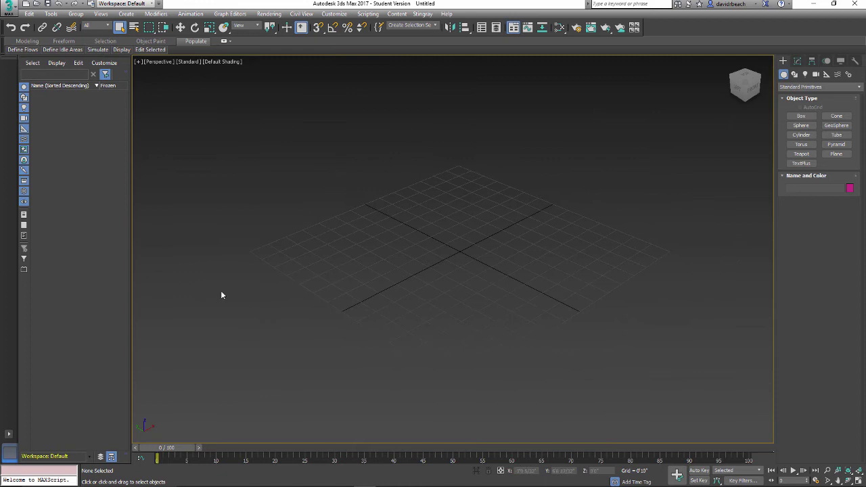
pyautogui.moveTo(431, 272); pyautogui.dragTo(431, 277, button='middle')
pyautogui.scroll(3, 439, 264)
pyautogui.scroll(-3, 444, 267)
pyautogui.scroll(-3, 445, 266)
pyautogui.scroll(5, 451, 270)
pyautogui.scroll(-4, 454, 267)
pyautogui.moveTo(461, 270); pyautogui.dragTo(454, 303, button='middle')
pyautogui.scroll(4, 466, 285)
pyautogui.scroll(-5, 441, 302)
pyautogui.scroll(8, 572, 292)
pyautogui.scroll(-8, 570, 291)
pyautogui.keyDown('alt'); pyautogui.moveTo(304, 290); pyautogui.dragTo(442, 266, button='middle'); pyautogui.keyUp('alt')
pyautogui.scroll(5, 380, 284)
# - Start the Box tool and browse the Shapes, Lights, Cameras, Helpers, Space Warps and Systems types
pyautogui.click(800, 117)
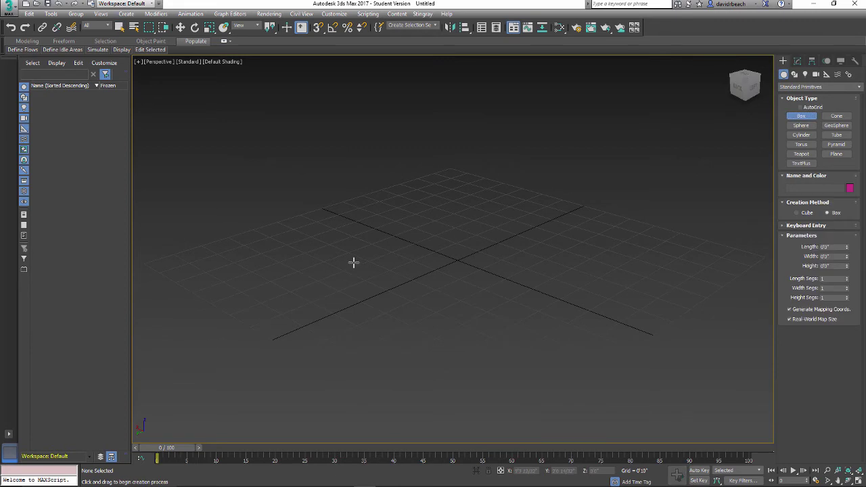
pyautogui.click(794, 75)
pyautogui.click(805, 75)
pyautogui.click(816, 74)
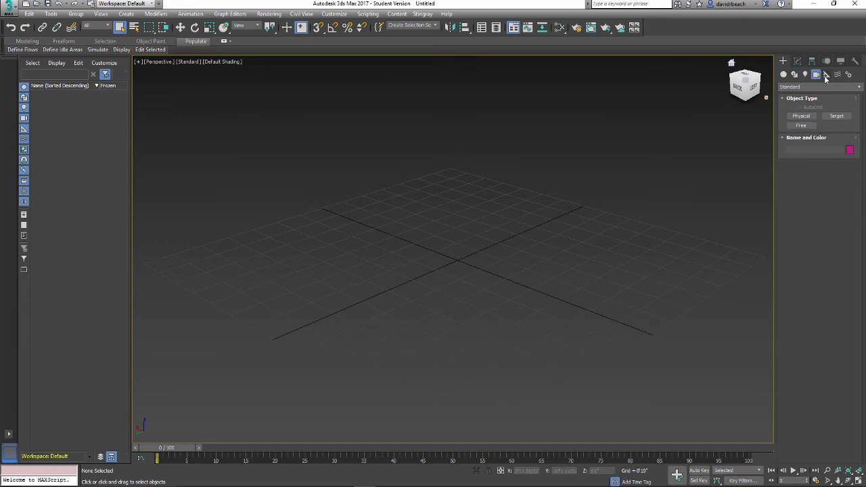
pyautogui.click(826, 75)
pyautogui.click(838, 75)
pyautogui.click(848, 75)
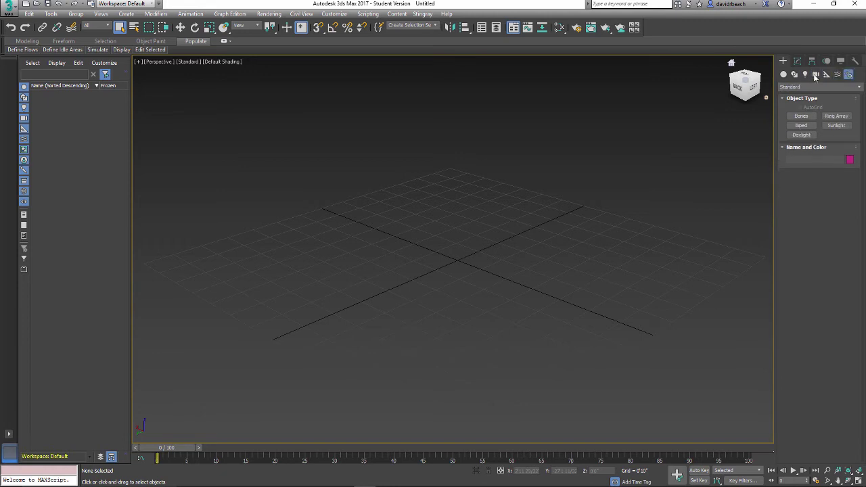
pyautogui.click(784, 74)
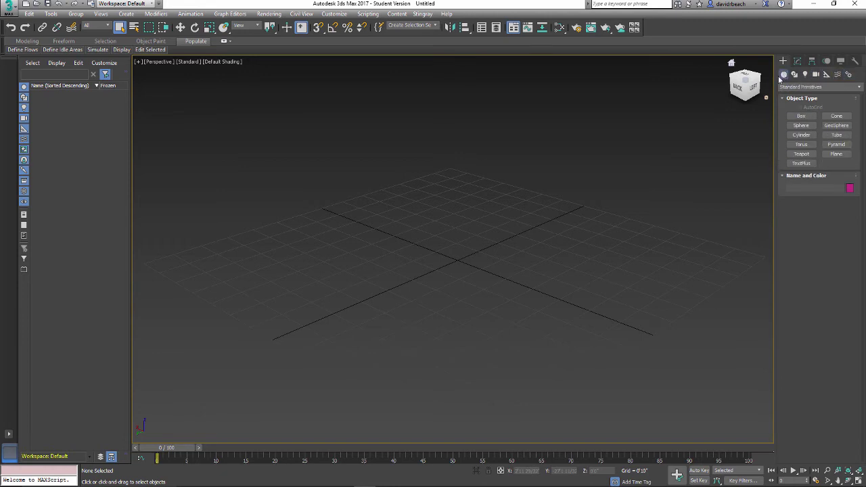
# - Switch the object category to Extended Primitives and reopen the category list
pyautogui.click(860, 87)
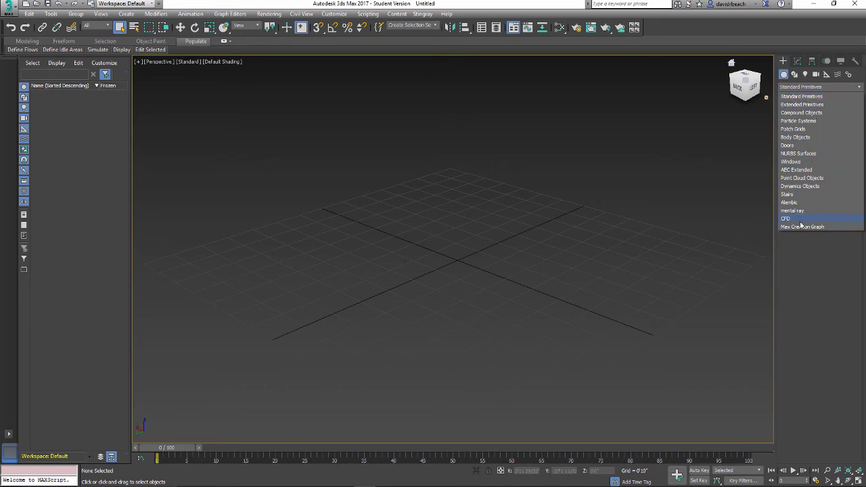
pyautogui.click(804, 105)
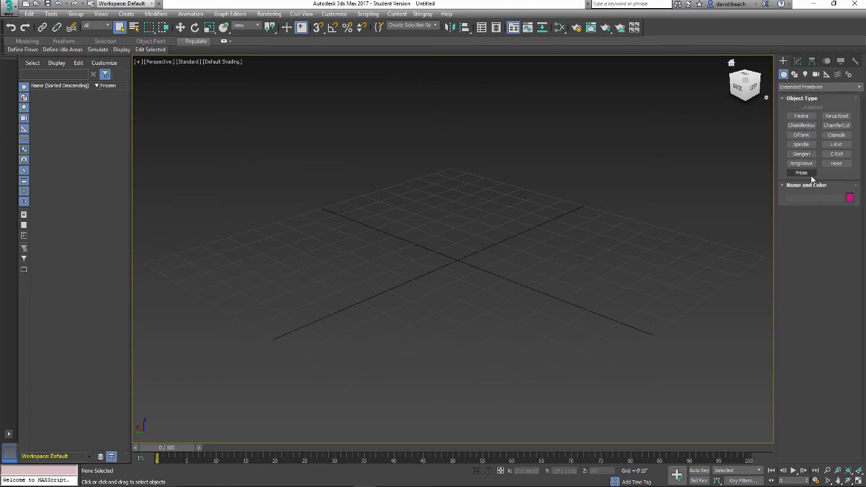
pyautogui.click(826, 86)
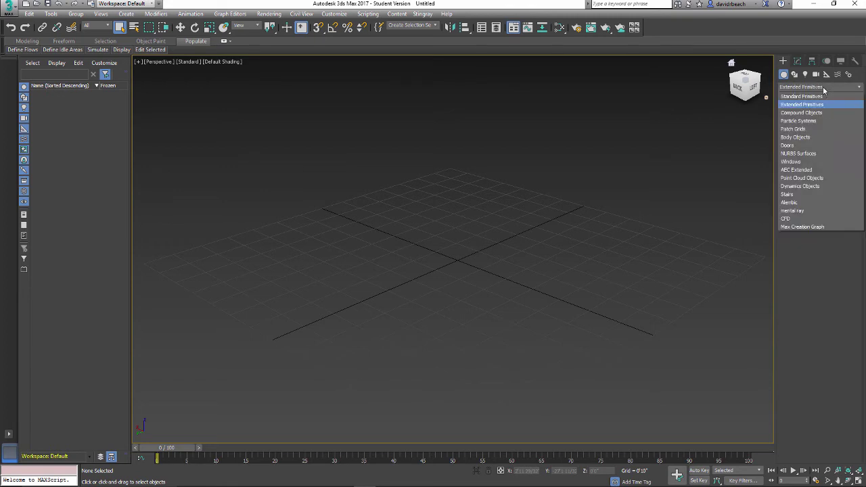
# - Place a Generic Palm from AEC Extended Foliage at the grid centre
pyautogui.click(810, 170)
pyautogui.click(801, 116)
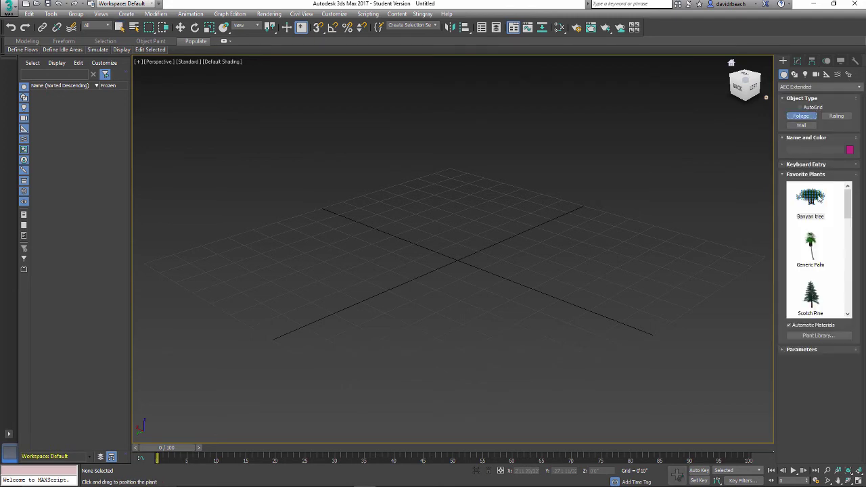
pyautogui.click(811, 250)
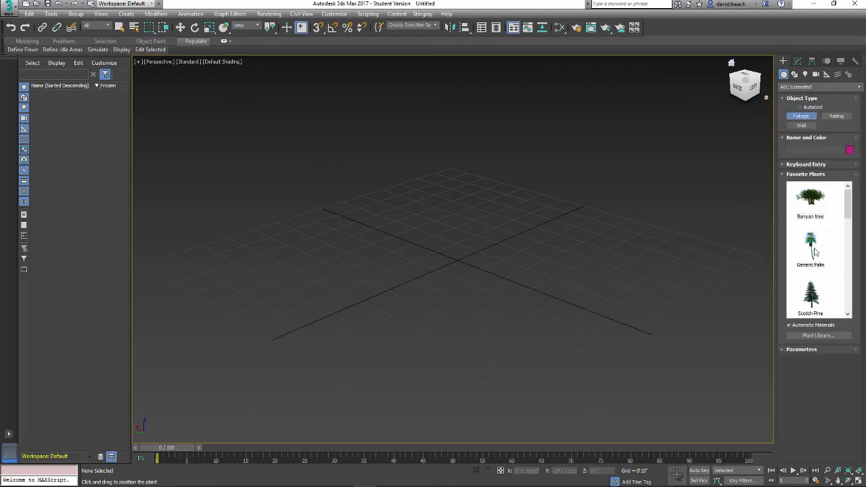
pyautogui.click(462, 267)
pyautogui.scroll(-8, 489, 272)
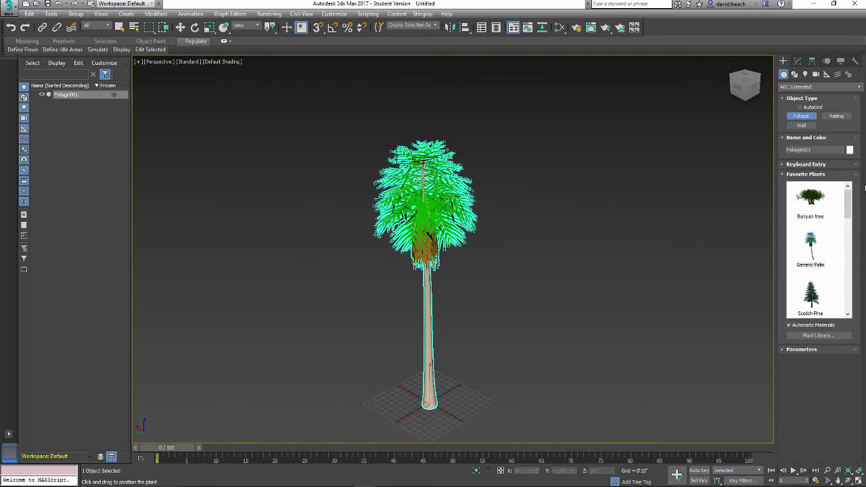
# - Open the palm tree's parameters in the Modify panel and reselect the tree
pyautogui.click(783, 165)
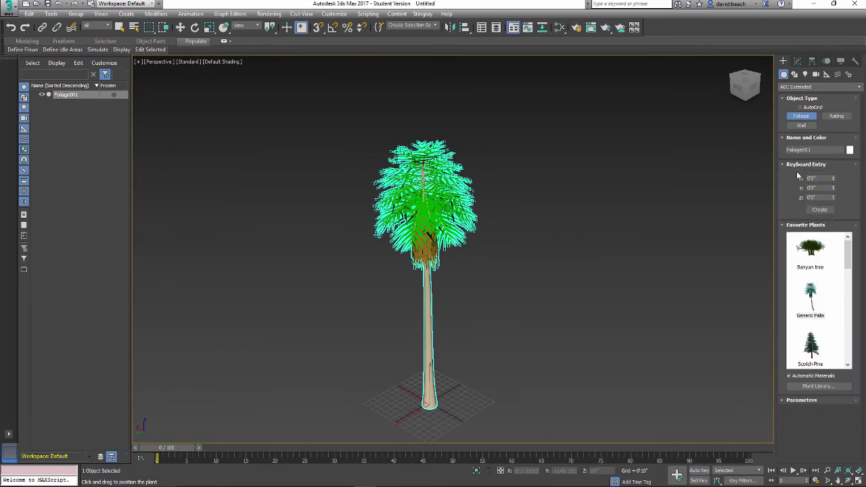
pyautogui.click(797, 61)
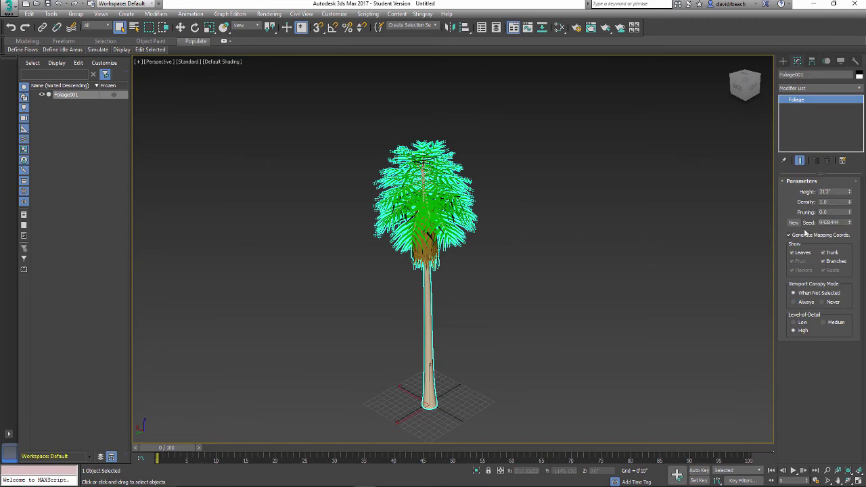
pyautogui.click(499, 230)
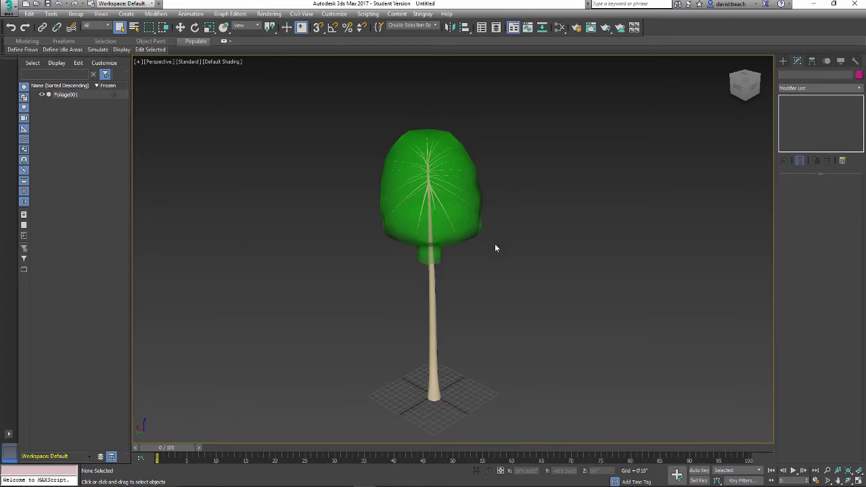
pyautogui.click(409, 194)
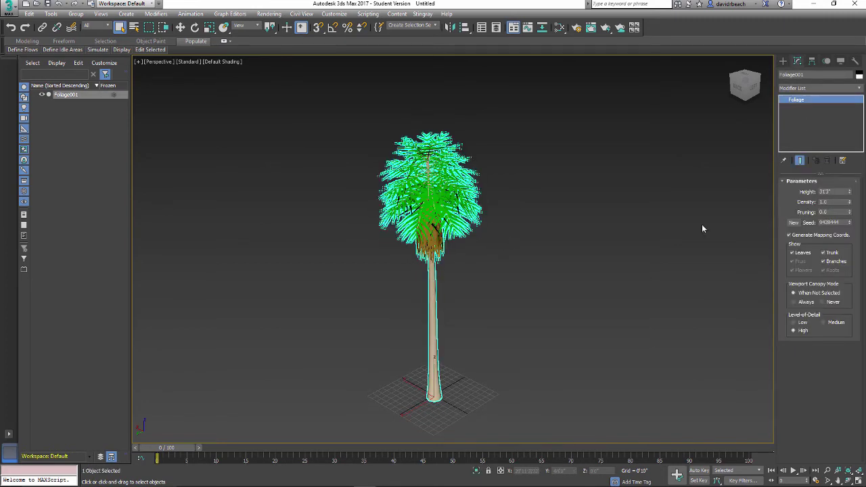
# - Generate seven new random Seed variations of the palm and orbit to inspect it
pyautogui.click(793, 222)
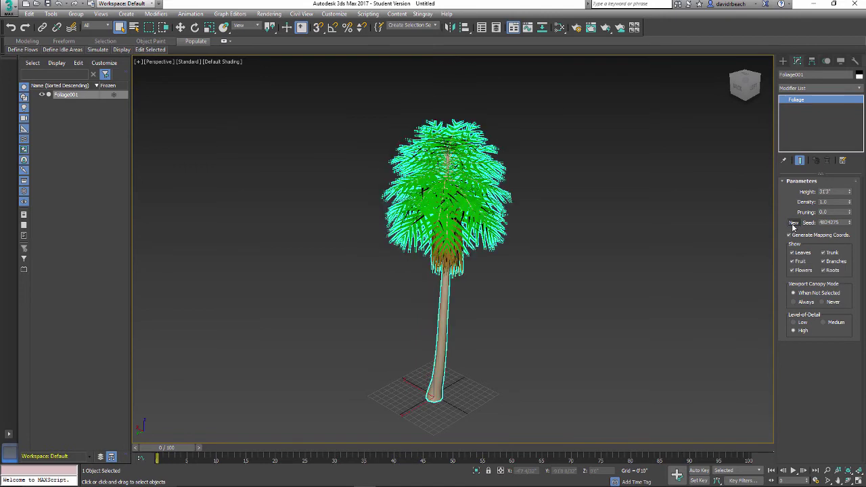
pyautogui.click(794, 223)
pyautogui.click(792, 223)
pyautogui.click(792, 223)
pyautogui.click(793, 223)
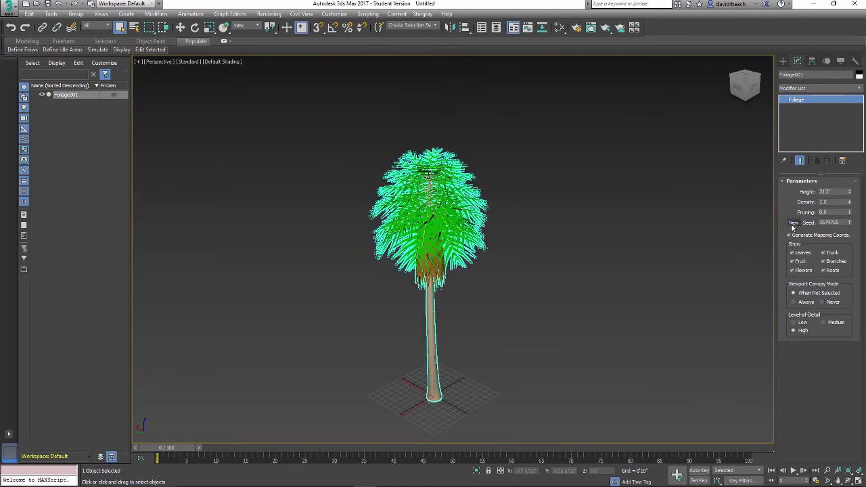
pyautogui.click(793, 223)
pyautogui.click(793, 223)
pyautogui.keyDown('alt'); pyautogui.moveTo(539, 228); pyautogui.dragTo(538, 278, button='middle'); pyautogui.keyUp('alt')
pyautogui.scroll(5, 471, 210)
pyautogui.scroll(-5, 485, 219)
pyautogui.keyDown('alt'); pyautogui.moveTo(486, 218); pyautogui.dragTo(455, 211, button='middle'); pyautogui.keyUp('alt')
pyautogui.keyDown('alt'); pyautogui.moveTo(512, 212); pyautogui.dragTo(434, 219, button='middle'); pyautogui.keyUp('alt')
# - Delete the palm tree and return to Standard Primitives in the Create panel
pyautogui.press('Delete')
pyautogui.scroll(6, 417, 365)
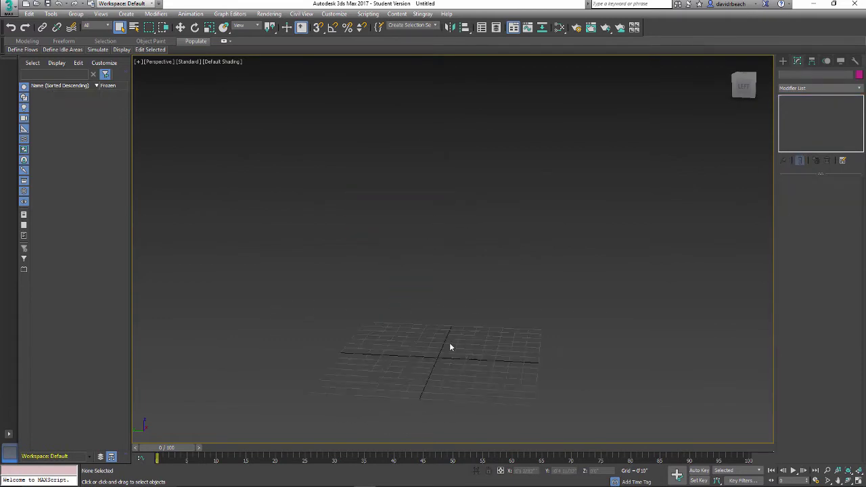
pyautogui.click(784, 61)
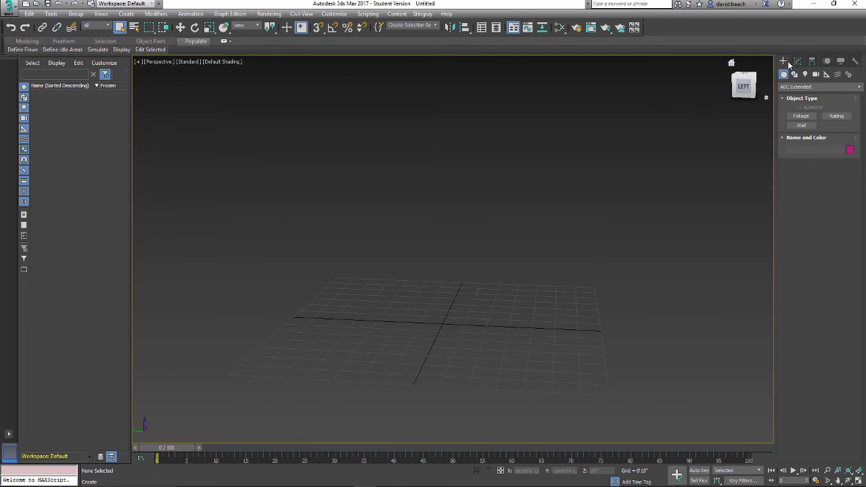
pyautogui.click(823, 86)
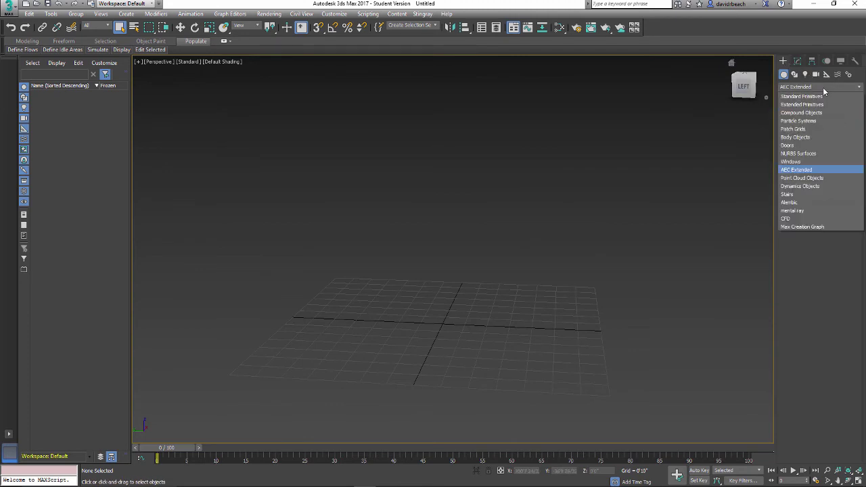
pyautogui.click(822, 97)
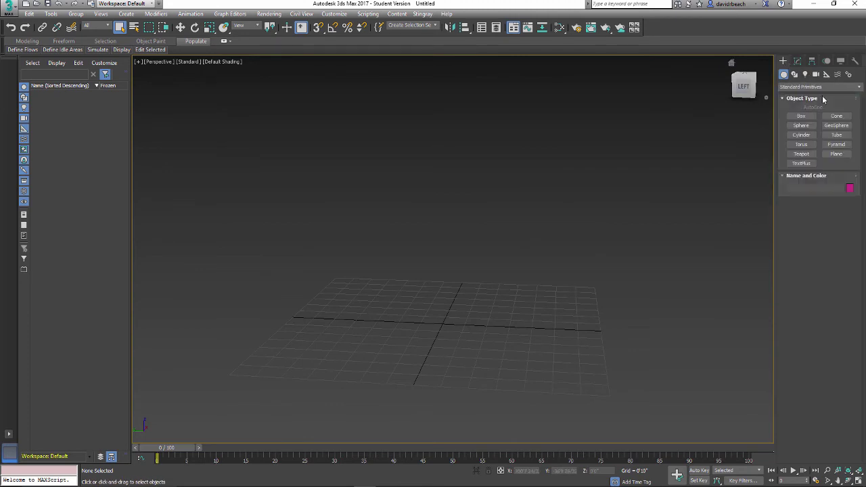
# - Draw three boxes on the grid: a cube, a tall column and a second cube
pyautogui.click(799, 119)
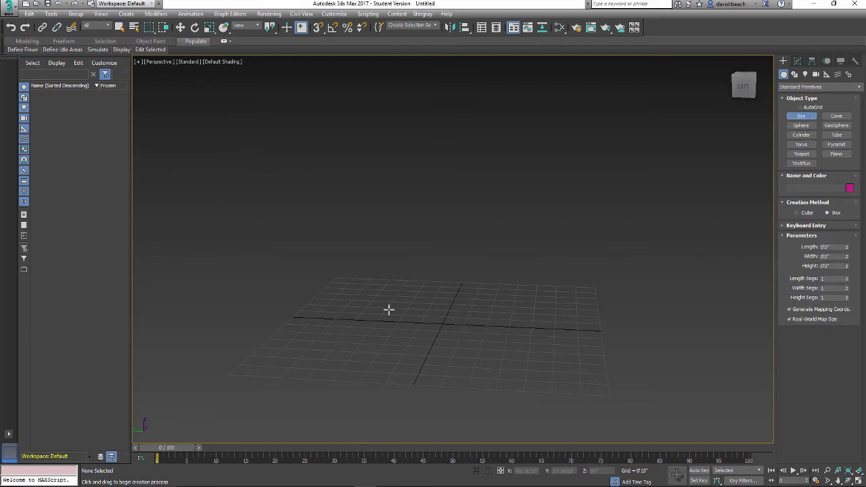
pyautogui.moveTo(343, 311); pyautogui.dragTo(383, 339)
pyautogui.click(370, 280)
pyautogui.moveTo(470, 300); pyautogui.dragTo(494, 314)
pyautogui.click(482, 124)
pyautogui.keyDown('alt'); pyautogui.moveTo(548, 279); pyautogui.dragTo(510, 305, button='middle'); pyautogui.keyUp('alt')
pyautogui.moveTo(429, 319)
pyautogui.mouseDown()
pyautogui.moveTo(455, 353)
pyautogui.moveTo(433, 333)
pyautogui.mouseUp()
pyautogui.click(429, 294)
pyautogui.keyDown('alt'); pyautogui.moveTo(429, 294); pyautogui.dragTo(442, 312, button='middle'); pyautogui.keyUp('alt')
pyautogui.scroll(3, 469, 298)
pyautogui.scroll(-1, 470, 298)
pyautogui.scroll(-2, 469, 298)
pyautogui.scroll(3, 447, 302)
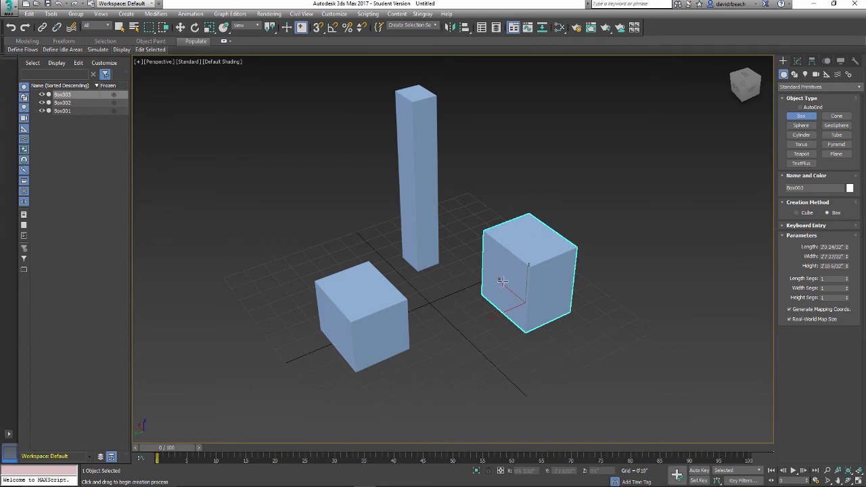
# - Scrub the time slider from frame 0 through frame 30 to frame 100, panning in between
pyautogui.moveTo(535, 213); pyautogui.dragTo(519, 215, button='middle')
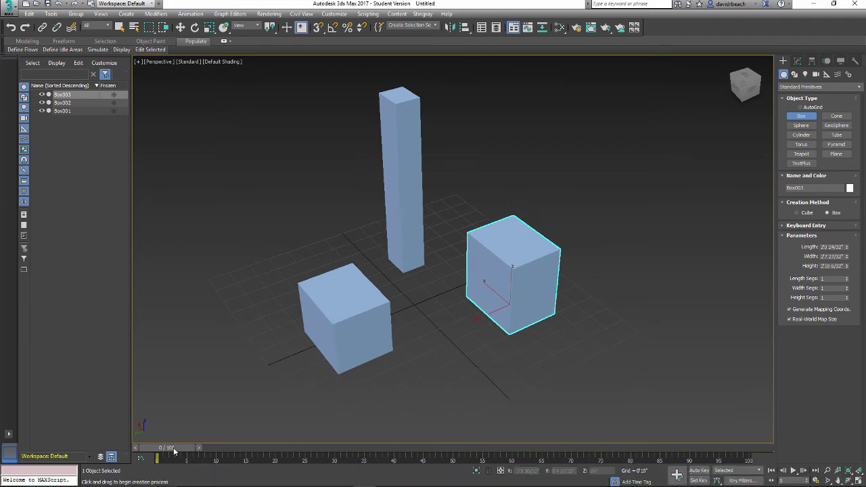
pyautogui.moveTo(172, 448)
pyautogui.mouseDown()
pyautogui.moveTo(681, 448)
pyautogui.moveTo(733, 449)
pyautogui.moveTo(193, 450)
pyautogui.moveTo(747, 457)
pyautogui.moveTo(179, 458)
pyautogui.mouseUp()
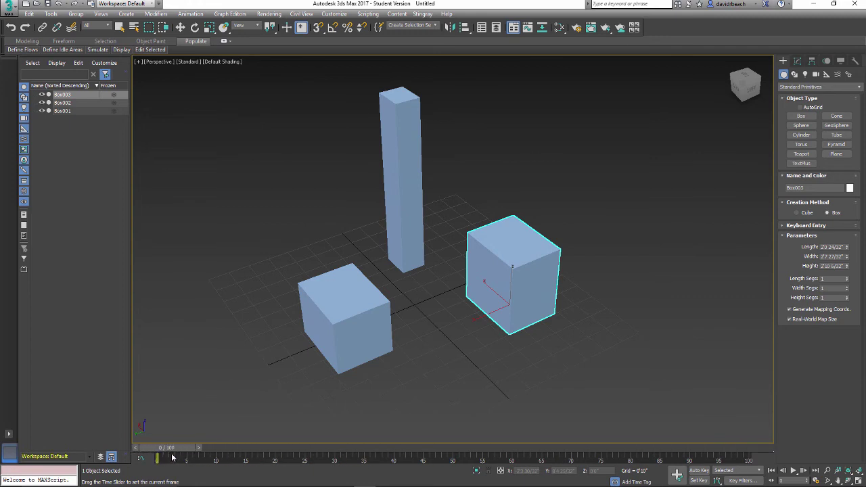
pyautogui.moveTo(171, 458); pyautogui.dragTo(345, 455)
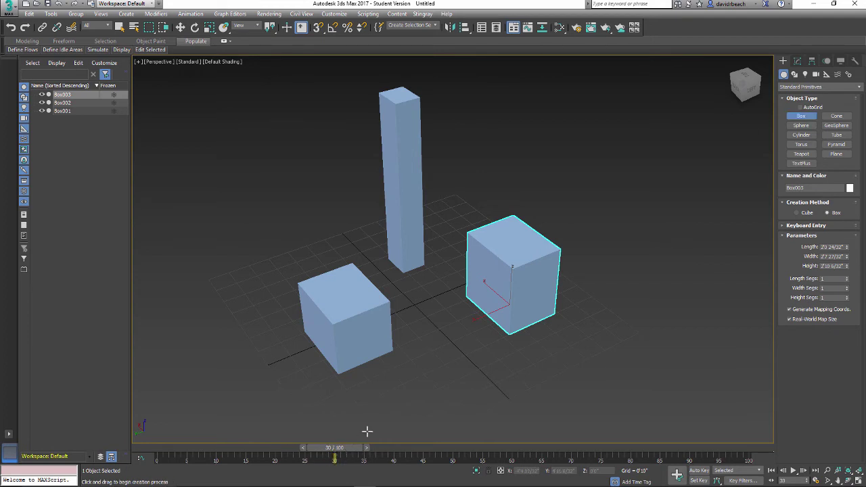
pyautogui.moveTo(363, 429); pyautogui.dragTo(378, 429, button='middle')
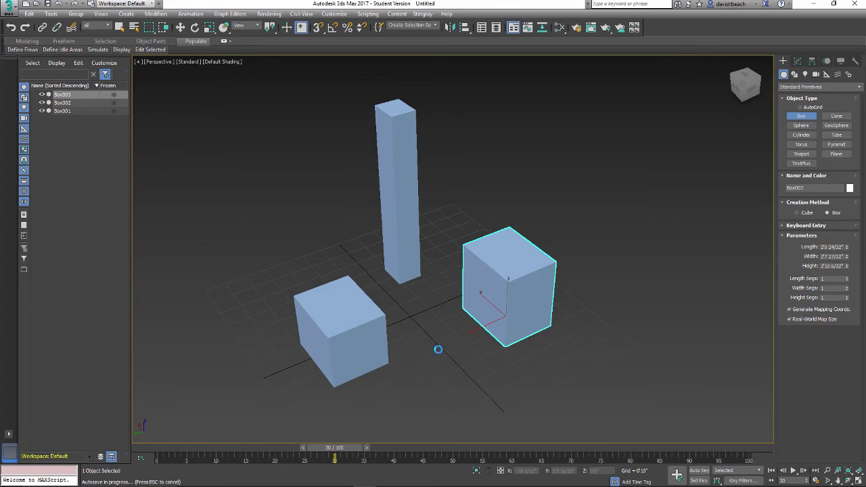
pyautogui.moveTo(450, 352)
pyautogui.mouseDown(button='middle')
pyautogui.moveTo(467, 366)
pyautogui.moveTo(465, 358)
pyautogui.mouseUp(button='middle')
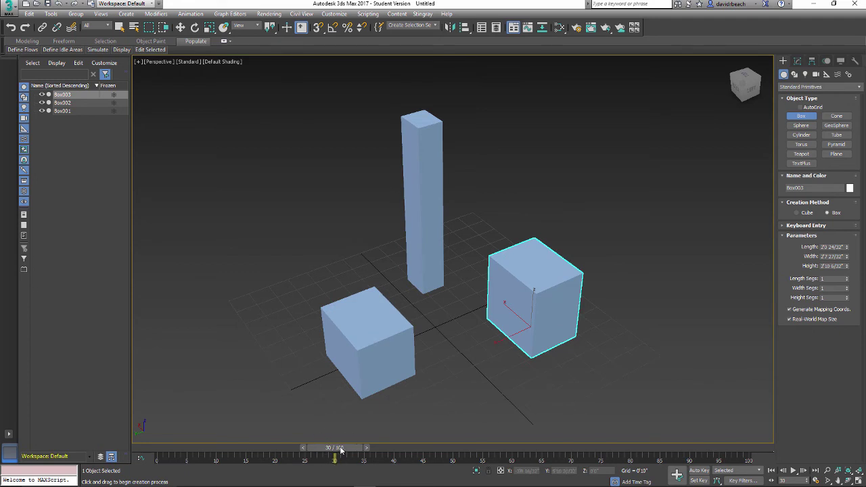
pyautogui.moveTo(340, 450); pyautogui.dragTo(744, 449)
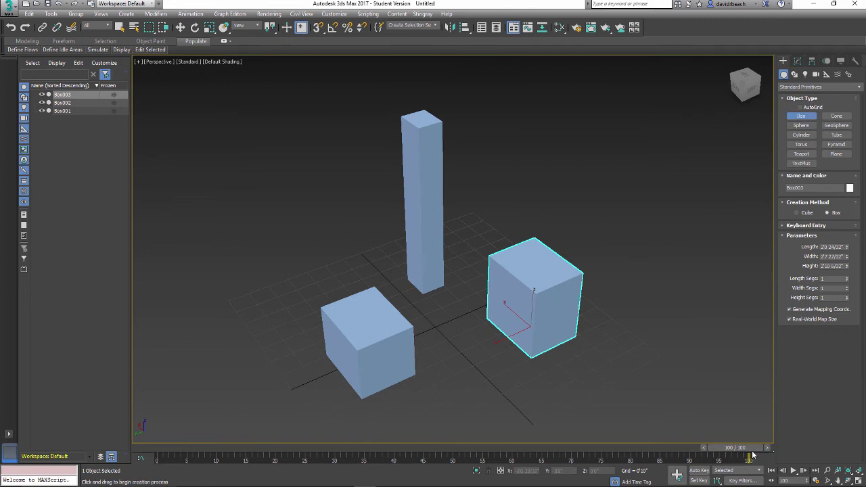
pyautogui.moveTo(747, 449); pyautogui.dragTo(174, 437)
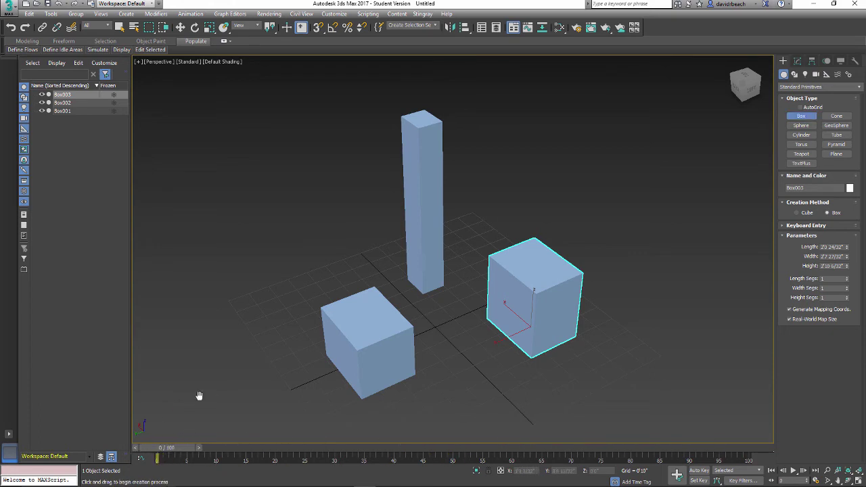
pyautogui.moveTo(199, 394); pyautogui.dragTo(189, 397, button='middle')
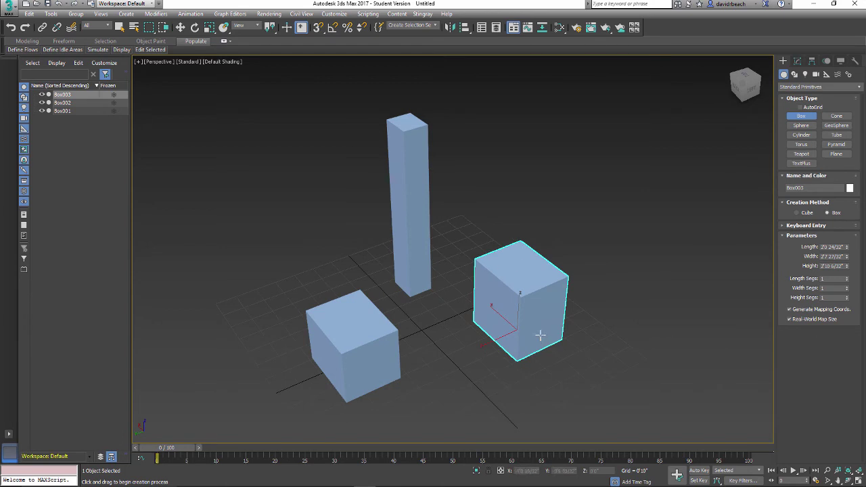
pyautogui.keyDown('alt'); pyautogui.moveTo(543, 338); pyautogui.dragTo(517, 298, button='middle'); pyautogui.keyUp('alt')
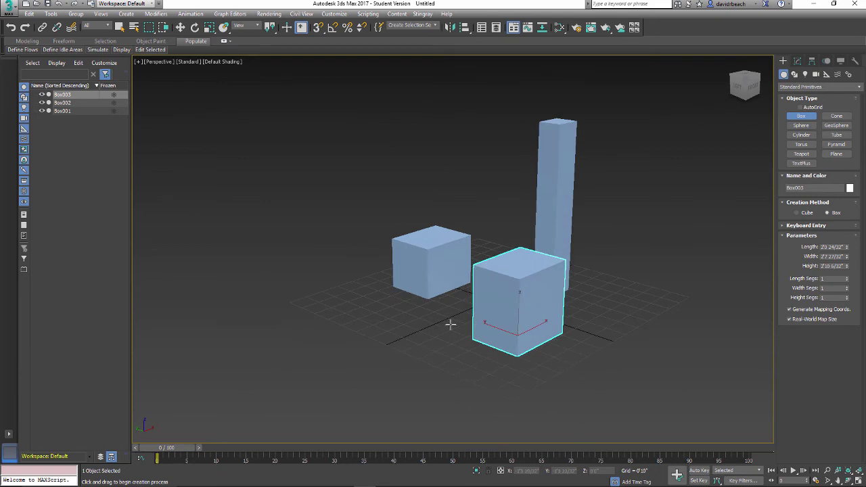
pyautogui.keyDown('alt'); pyautogui.moveTo(451, 325); pyautogui.dragTo(510, 329, button='middle'); pyautogui.keyUp('alt')
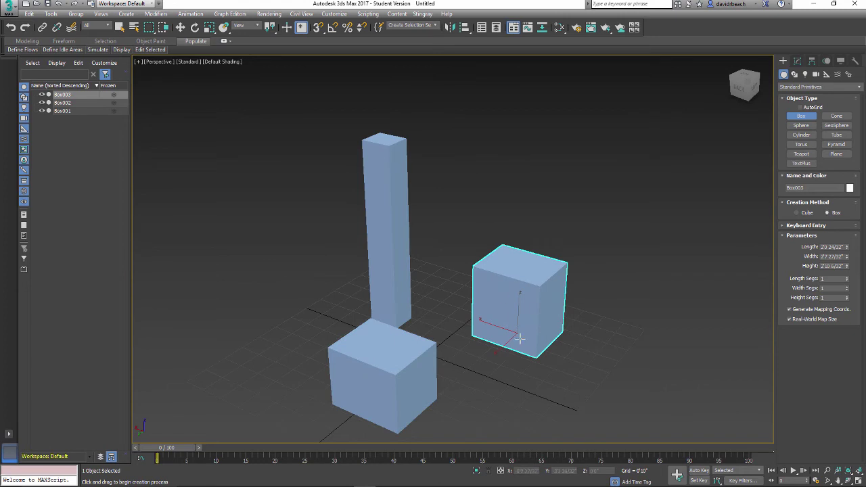
pyautogui.keyDown('alt'); pyautogui.moveTo(529, 343); pyautogui.dragTo(517, 344, button='middle'); pyautogui.keyUp('alt')
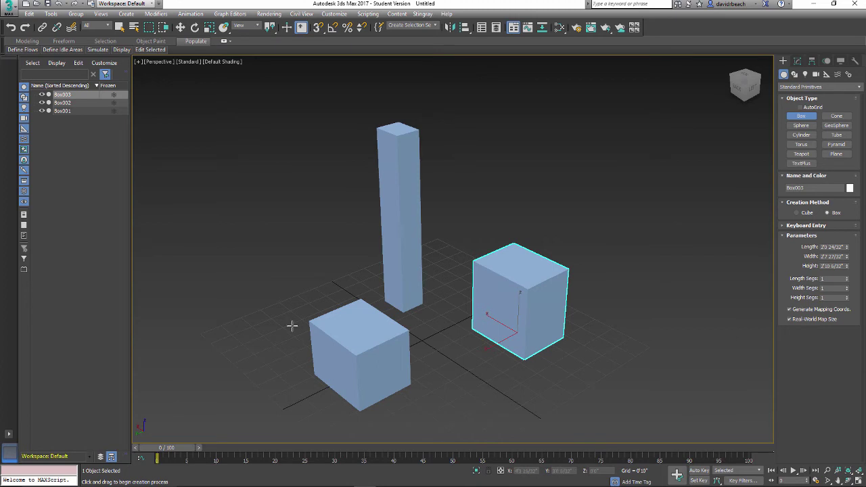
pyautogui.moveTo(462, 386)
pyautogui.keyDown('alt'); pyautogui.mouseDown(button='middle')
pyautogui.moveTo(448, 390)
pyautogui.moveTo(467, 379)
pyautogui.mouseUp(button='middle'); pyautogui.keyUp('alt')
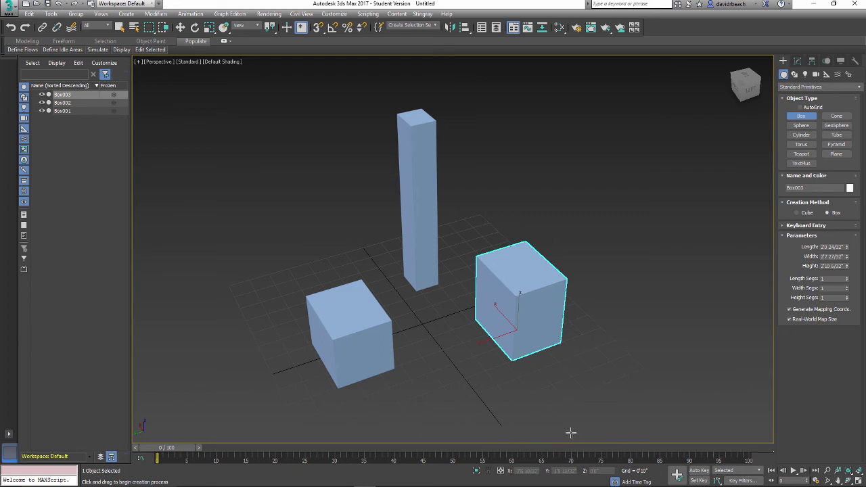
pyautogui.moveTo(470, 350); pyautogui.dragTo(449, 366, button='middle')
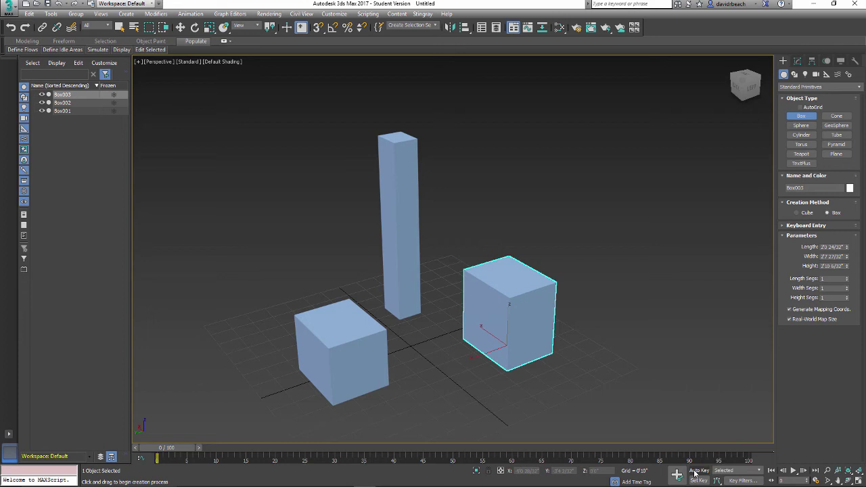
# - Turn on Auto Key and set a key for Box003 at frame 0
pyautogui.click(697, 470)
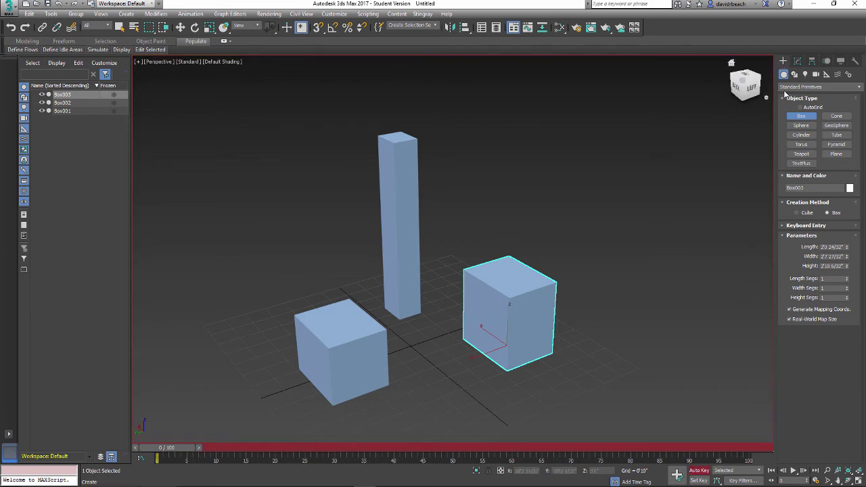
pyautogui.scroll(2, 281, 381)
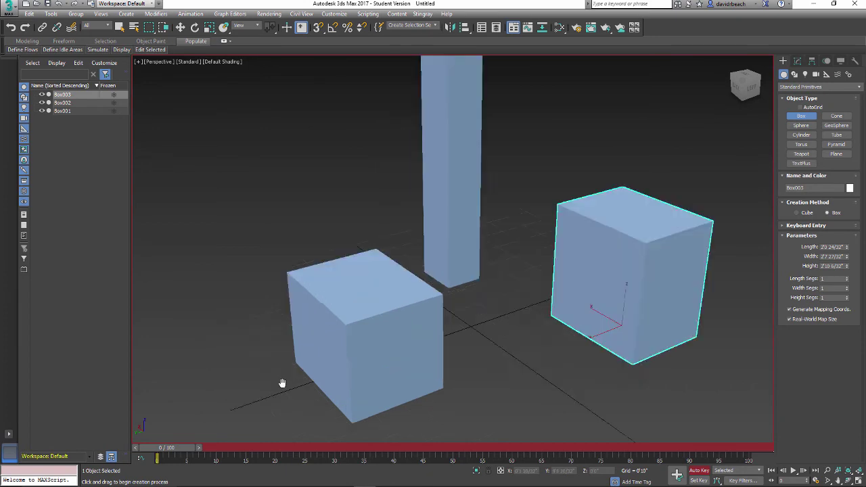
pyautogui.scroll(-2, 274, 384)
pyautogui.keyDown('alt'); pyautogui.moveTo(313, 381); pyautogui.dragTo(423, 308, button='middle'); pyautogui.keyUp('alt')
pyautogui.keyDown('alt'); pyautogui.moveTo(493, 341); pyautogui.dragTo(441, 368, button='middle'); pyautogui.keyUp('alt')
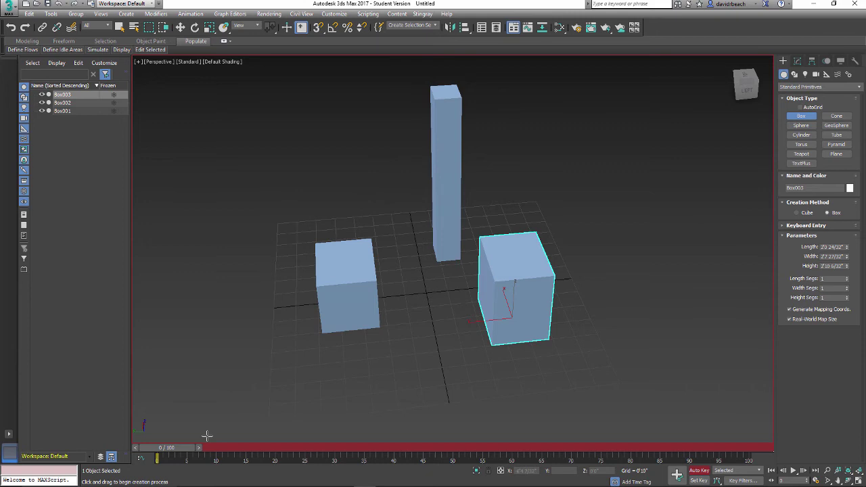
pyautogui.keyDown('alt'); pyautogui.moveTo(396, 367); pyautogui.dragTo(409, 366, button='middle'); pyautogui.keyUp('alt')
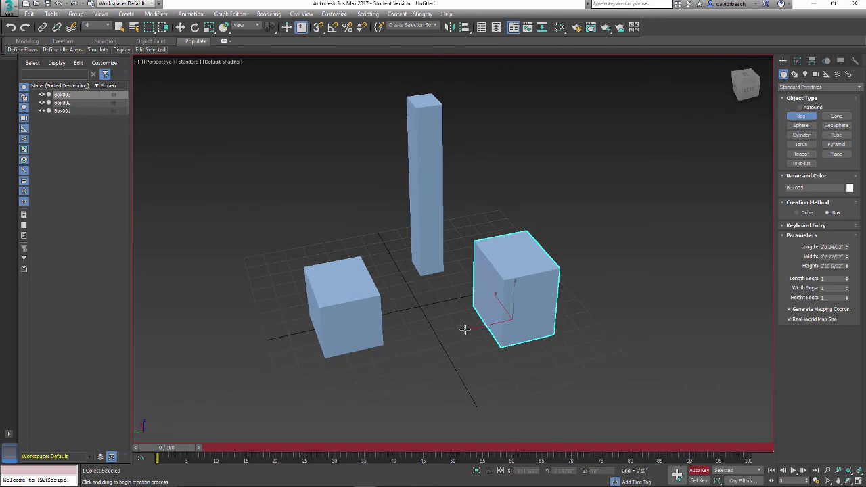
pyautogui.moveTo(477, 333); pyautogui.dragTo(551, 305, button='middle')
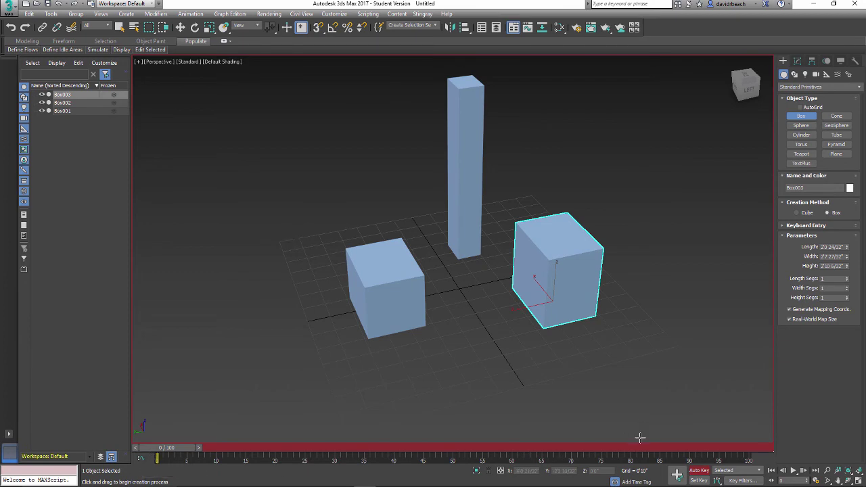
pyautogui.moveTo(226, 371); pyautogui.dragTo(232, 369, button='middle')
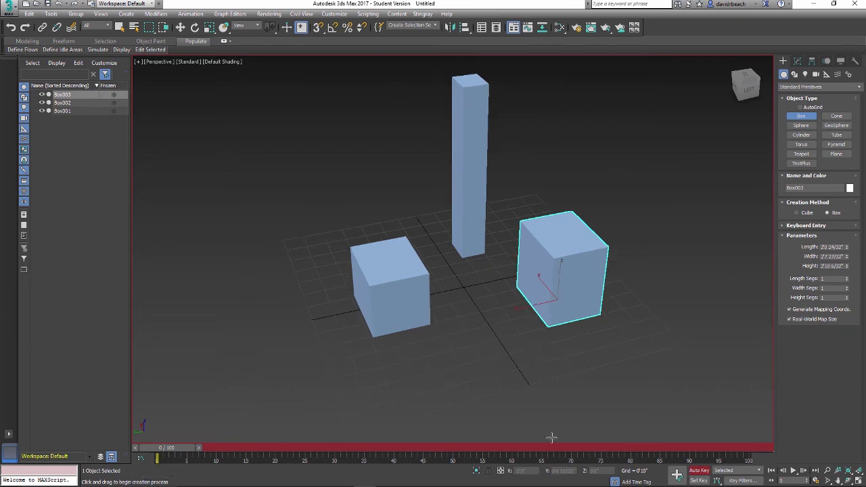
pyautogui.click(678, 476)
# - At frame 60, move Box003 up and over beside the column
pyautogui.moveTo(163, 455); pyautogui.dragTo(173, 458)
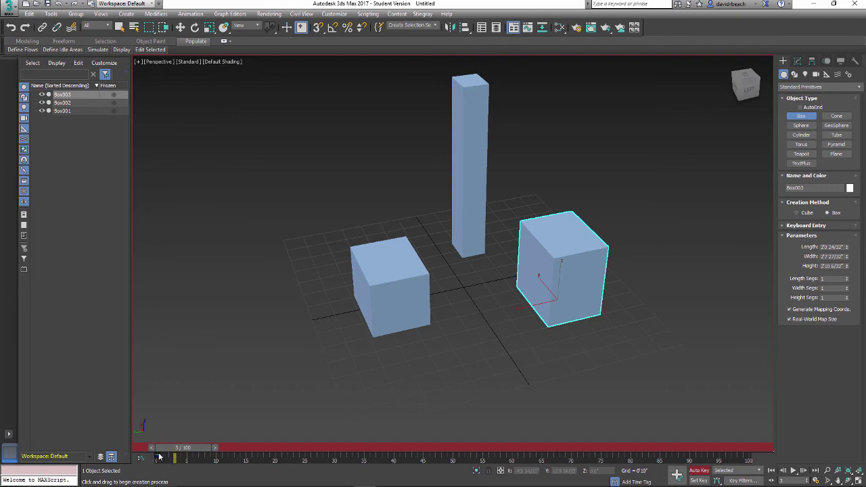
pyautogui.moveTo(181, 456); pyautogui.dragTo(512, 466)
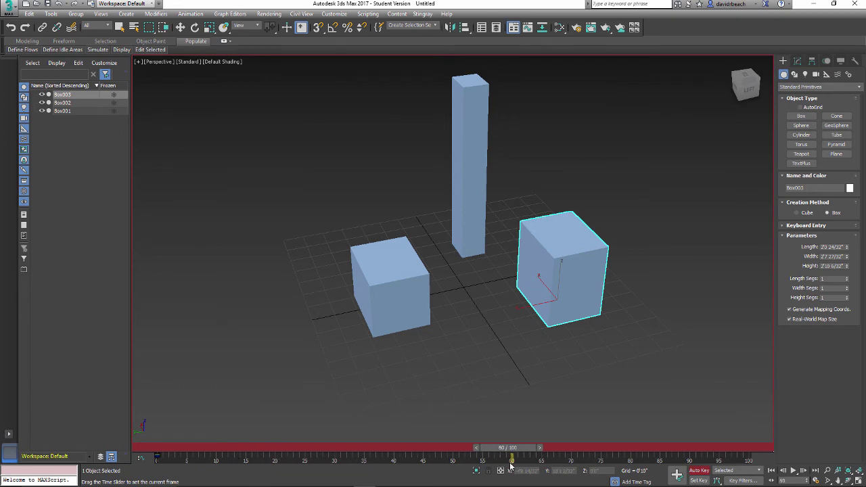
pyautogui.press(';')
pyautogui.press('w')
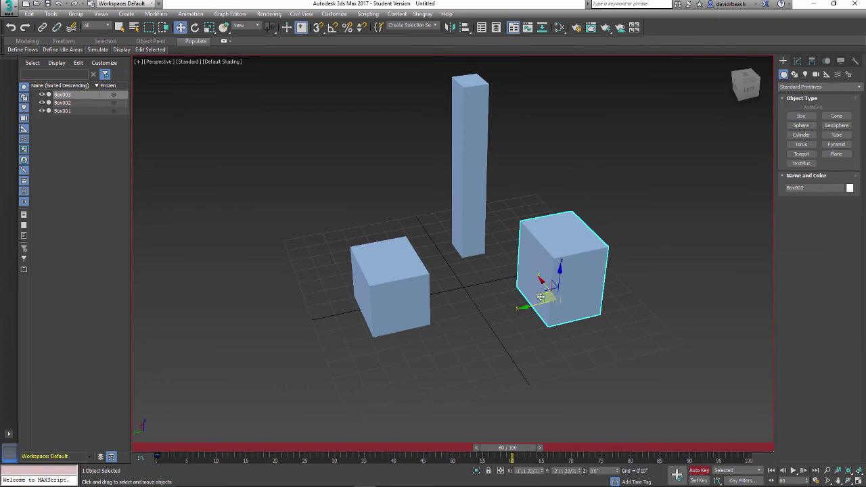
pyautogui.moveTo(541, 297); pyautogui.dragTo(308, 234)
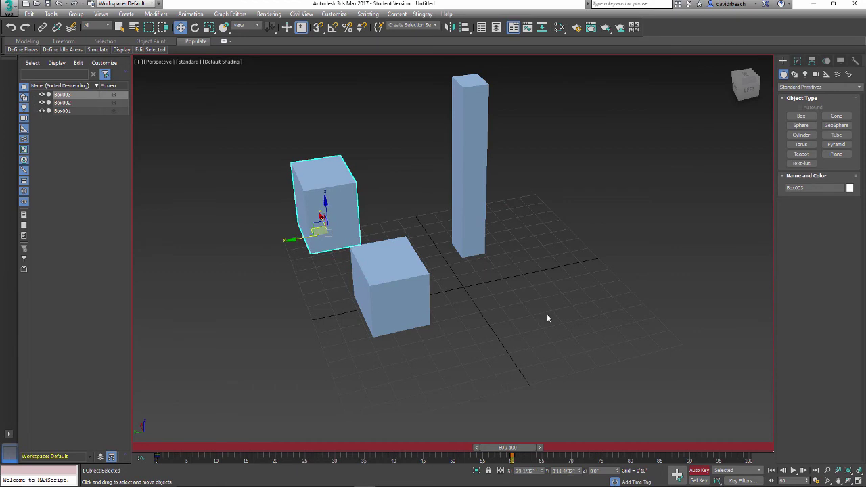
# - Refine the cube's raised frame-60 position and scrub back to preview the motion
pyautogui.keyDown('alt'); pyautogui.moveTo(598, 330); pyautogui.dragTo(556, 325, button='middle'); pyautogui.keyUp('alt')
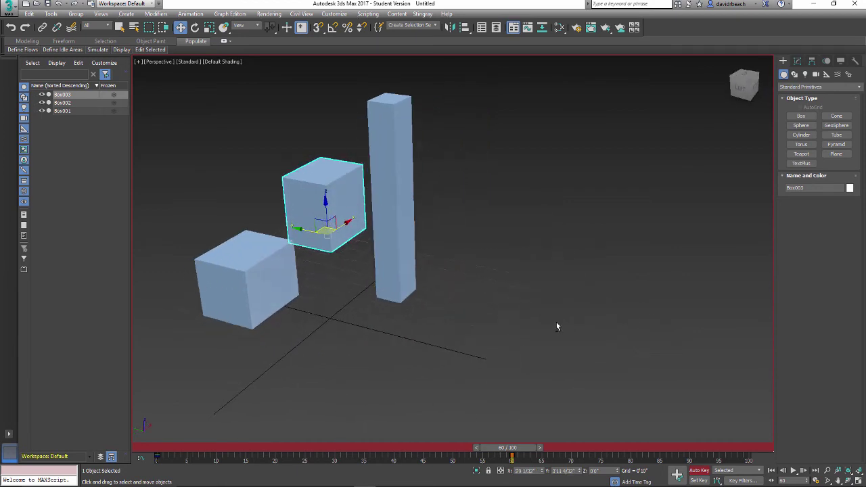
pyautogui.moveTo(419, 399); pyautogui.dragTo(454, 402, button='middle')
pyautogui.moveTo(514, 449)
pyautogui.mouseDown()
pyautogui.moveTo(264, 413)
pyautogui.moveTo(202, 416)
pyautogui.moveTo(254, 412)
pyautogui.moveTo(509, 447)
pyautogui.moveTo(698, 450)
pyautogui.moveTo(554, 453)
pyautogui.moveTo(189, 419)
pyautogui.moveTo(433, 448)
pyautogui.moveTo(519, 447)
pyautogui.mouseUp()
pyautogui.press('w')
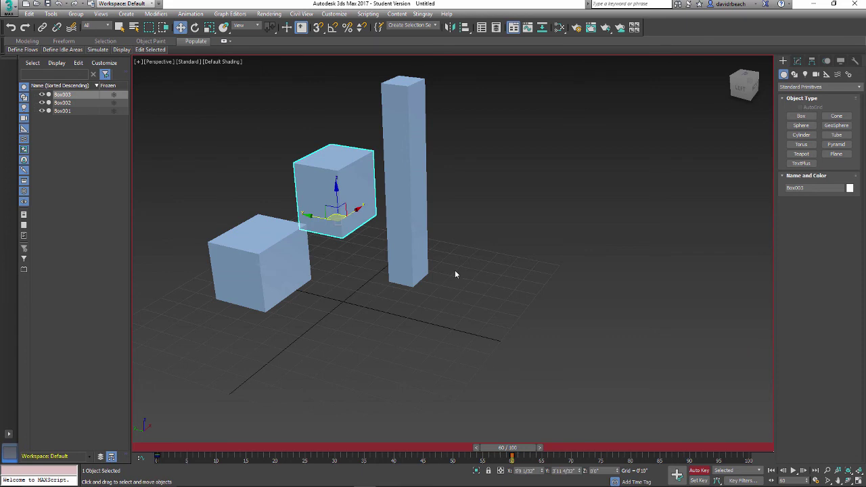
pyautogui.moveTo(336, 215)
pyautogui.mouseDown()
pyautogui.moveTo(363, 223)
pyautogui.moveTo(505, 373)
pyautogui.moveTo(176, 416)
pyautogui.moveTo(352, 118)
pyautogui.moveTo(408, 338)
pyautogui.moveTo(501, 399)
pyautogui.moveTo(437, 196)
pyautogui.moveTo(331, 224)
pyautogui.mouseUp()
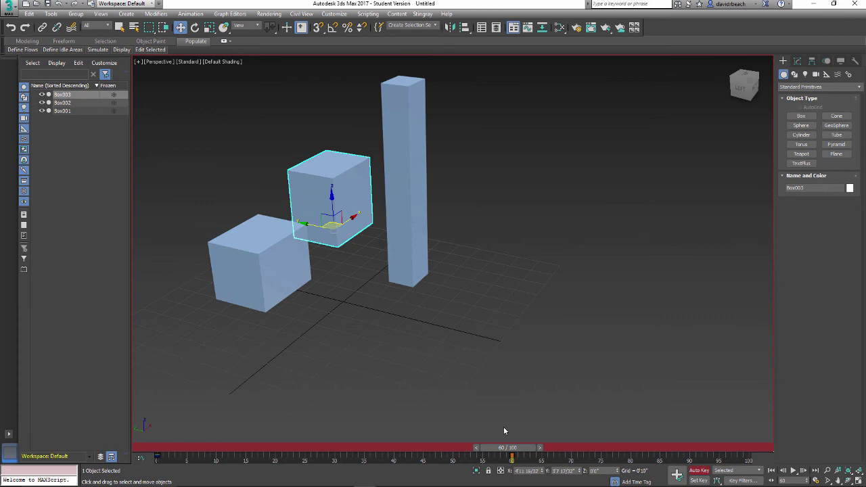
pyautogui.moveTo(512, 451)
pyautogui.mouseDown()
pyautogui.moveTo(190, 447)
pyautogui.moveTo(518, 442)
pyautogui.mouseUp()
pyautogui.press('w')
pyautogui.moveTo(471, 357); pyautogui.dragTo(461, 362, button='middle')
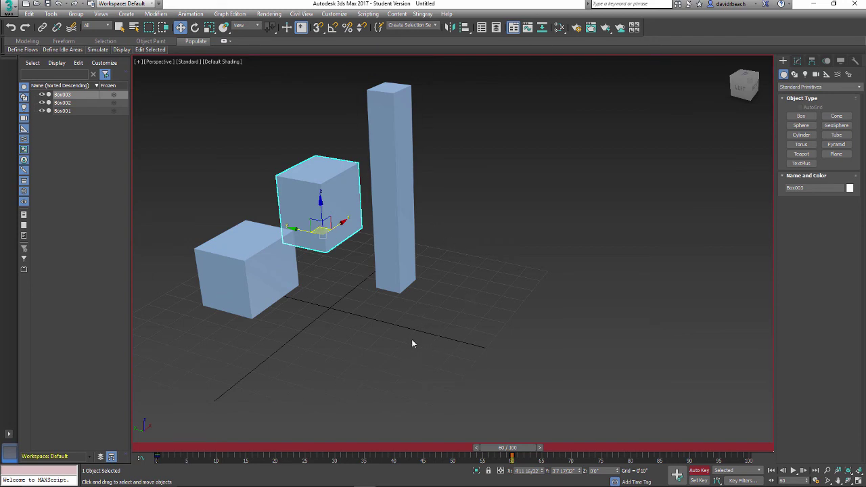
# - At frame 30, move Box003 out in front of the column
pyautogui.keyDown('alt'); pyautogui.moveTo(543, 349); pyautogui.dragTo(463, 318, button='middle'); pyautogui.keyUp('alt')
pyautogui.moveTo(342, 225); pyautogui.dragTo(399, 217)
pyautogui.scroll(-5, 368, 318)
pyautogui.keyDown('alt'); pyautogui.moveTo(368, 317); pyautogui.dragTo(401, 325, button='middle'); pyautogui.keyUp('alt')
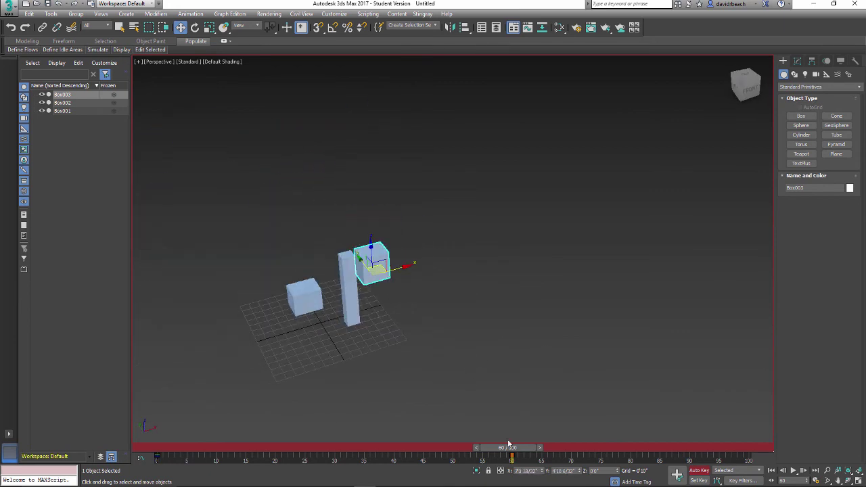
pyautogui.moveTo(507, 447); pyautogui.dragTo(333, 432)
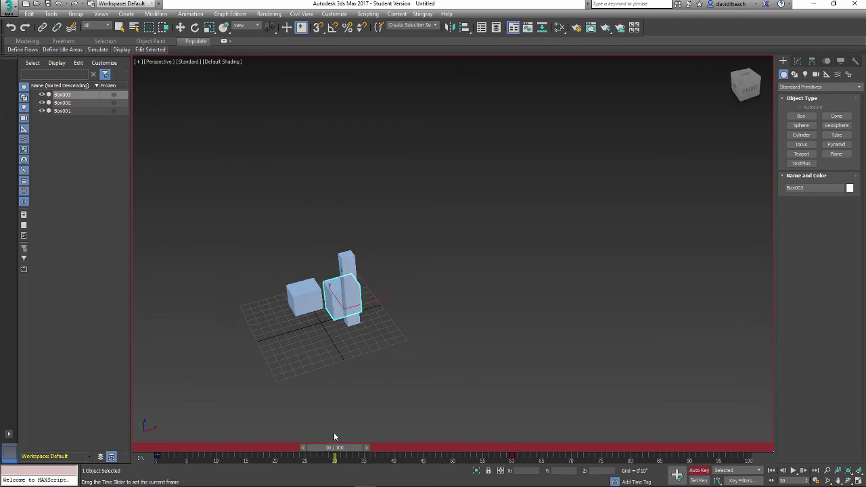
pyautogui.press('w')
pyautogui.moveTo(356, 296)
pyautogui.keyDown('alt'); pyautogui.mouseDown(button='middle')
pyautogui.moveTo(391, 346)
pyautogui.moveTo(356, 303)
pyautogui.mouseUp(button='middle'); pyautogui.keyUp('alt')
pyautogui.moveTo(358, 305); pyautogui.dragTo(333, 366)
pyautogui.moveTo(399, 375); pyautogui.dragTo(560, 364, button='middle')
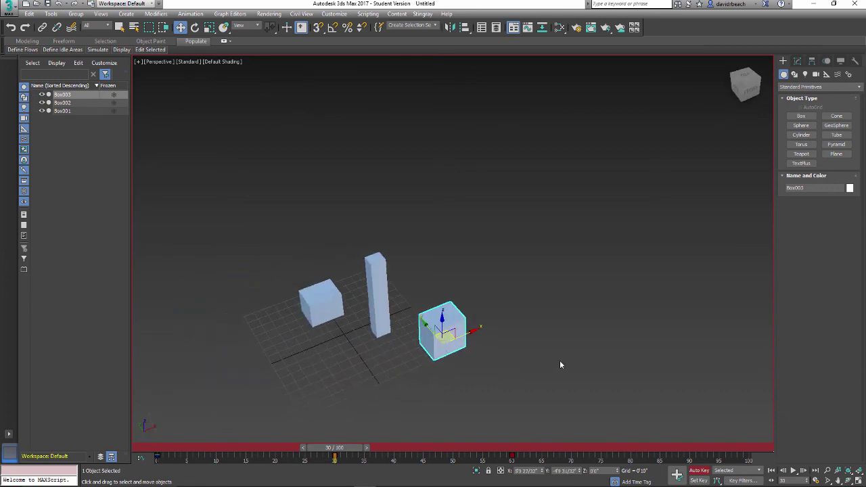
# - Scrub through frames 1, 23 and 31 to check the cube's curved path
pyautogui.moveTo(351, 452); pyautogui.dragTo(301, 478)
pyautogui.press('w')
pyautogui.keyDown('alt'); pyautogui.moveTo(401, 394); pyautogui.dragTo(356, 358, button='middle'); pyautogui.keyUp('alt')
pyautogui.scroll(3, 374, 397)
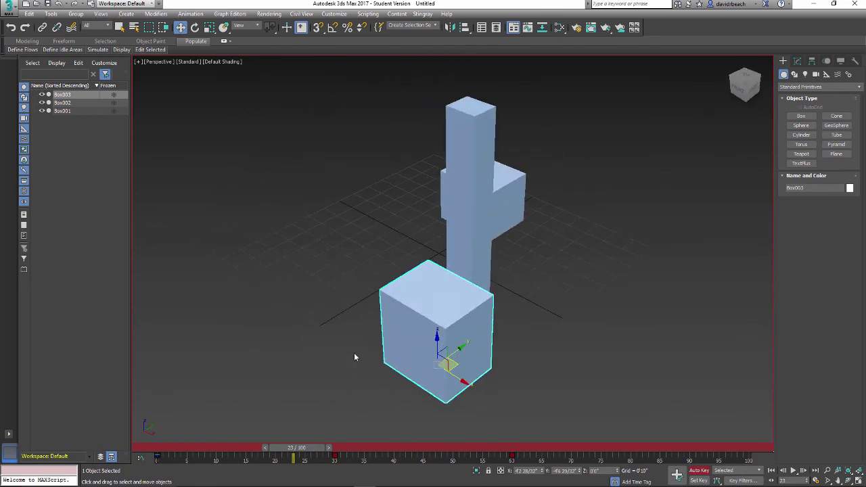
pyautogui.keyDown('alt'); pyautogui.moveTo(636, 334); pyautogui.dragTo(490, 328, button='middle'); pyautogui.keyUp('alt')
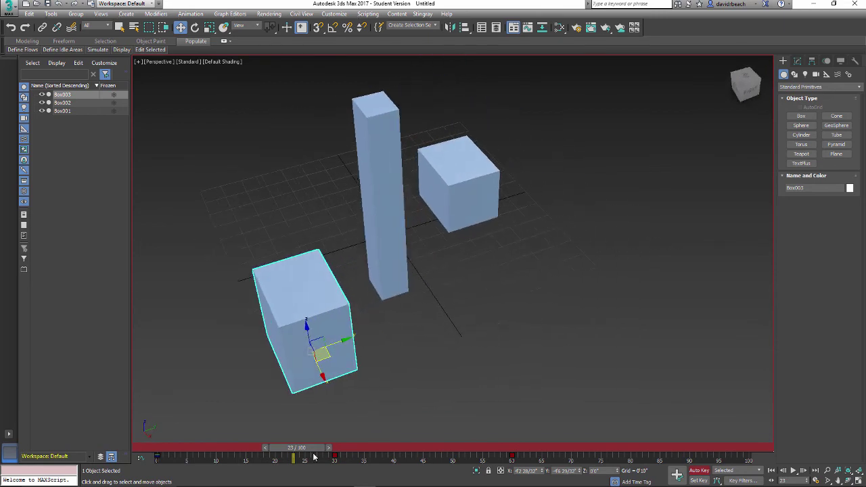
pyautogui.moveTo(295, 452); pyautogui.dragTo(336, 464)
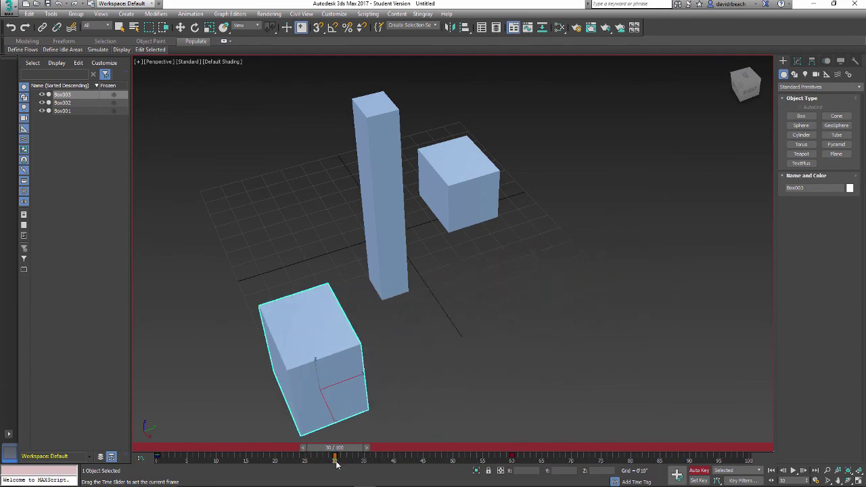
# - Rotate the cube about 94 degrees around Z and scrub back to preview it
pyautogui.keyDown('alt'); pyautogui.moveTo(391, 397); pyautogui.dragTo(400, 360, button='middle'); pyautogui.keyUp('alt')
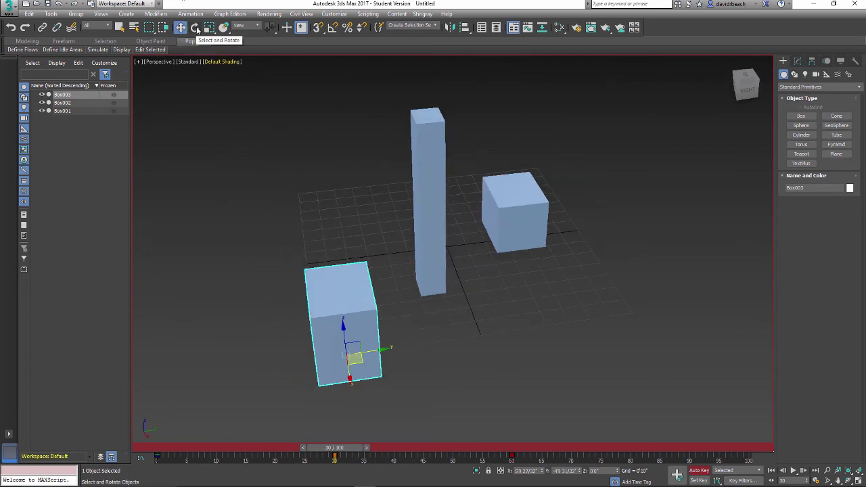
pyautogui.click(196, 27)
pyautogui.keyDown('alt'); pyautogui.moveTo(430, 367); pyautogui.dragTo(397, 369, button='middle'); pyautogui.keyUp('alt')
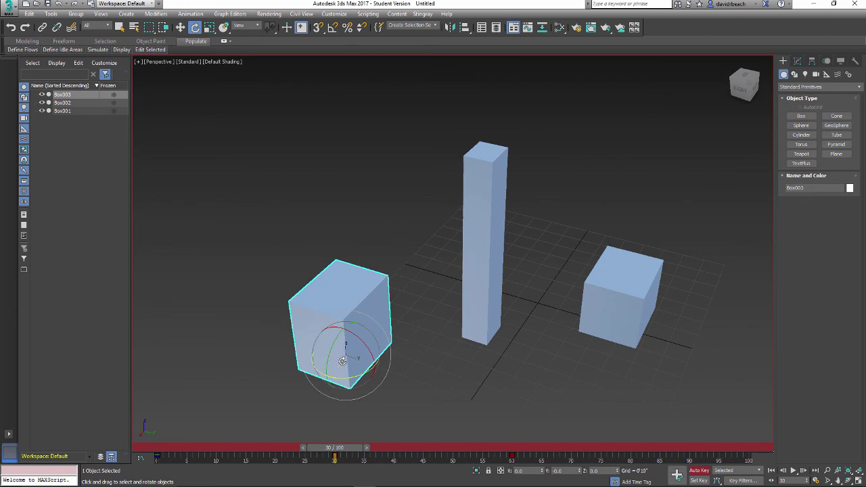
pyautogui.moveTo(364, 374); pyautogui.dragTo(271, 374)
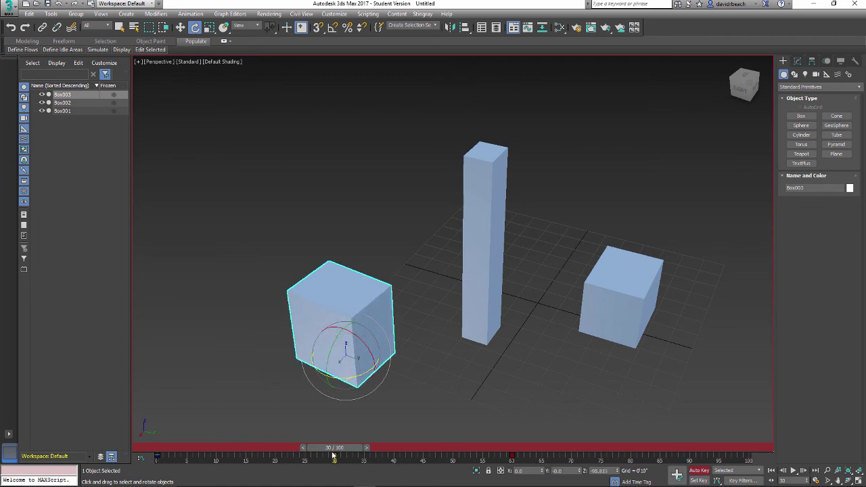
pyautogui.moveTo(334, 455); pyautogui.dragTo(511, 468)
# - Tilt the cube about its Y axis and rewind the animation from frame 60
pyautogui.press('e')
pyautogui.moveTo(467, 345); pyautogui.dragTo(375, 265, button='middle')
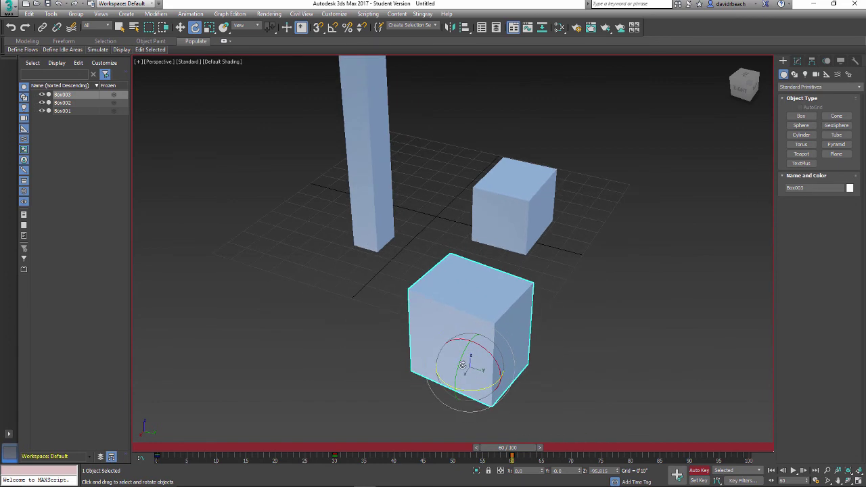
pyautogui.moveTo(459, 364); pyautogui.dragTo(515, 297)
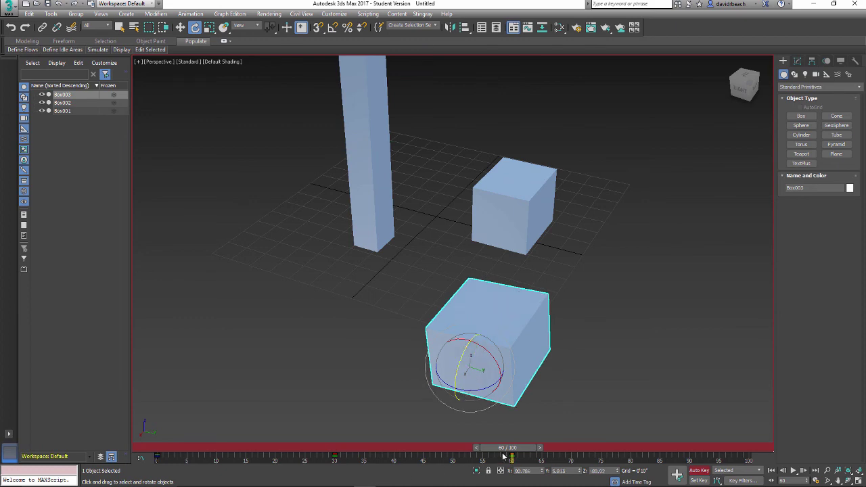
pyautogui.moveTo(521, 453); pyautogui.dragTo(162, 465)
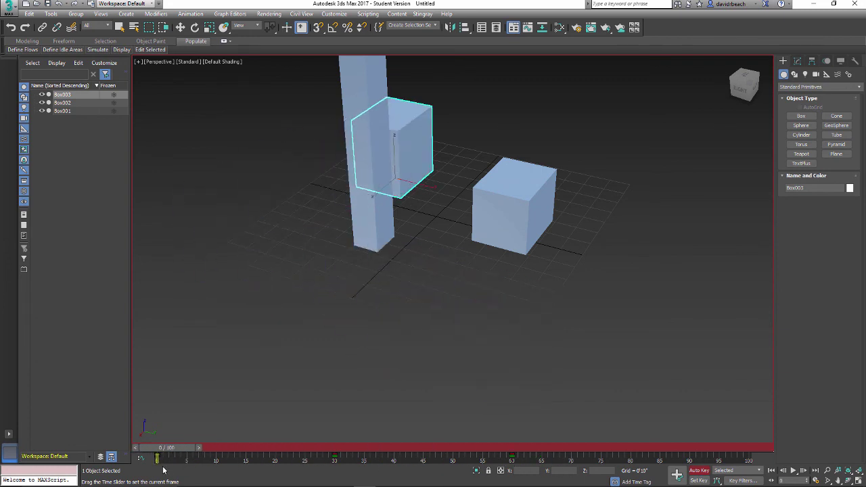
# - With Auto Key off at frame 0, move Box003 to the right of the tall column
pyautogui.press('e')
pyautogui.scroll(-3, 332, 383)
pyautogui.keyDown('alt'); pyautogui.moveTo(341, 393); pyautogui.dragTo(523, 411, button='middle'); pyautogui.keyUp('alt')
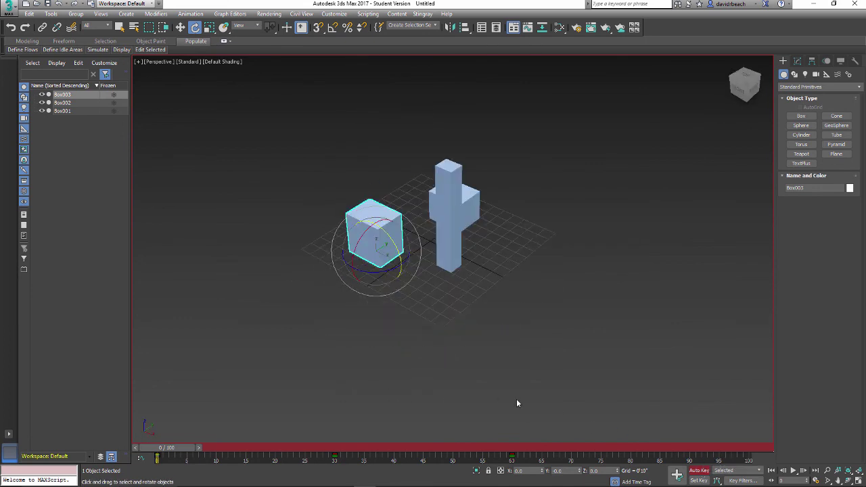
pyautogui.click(700, 471)
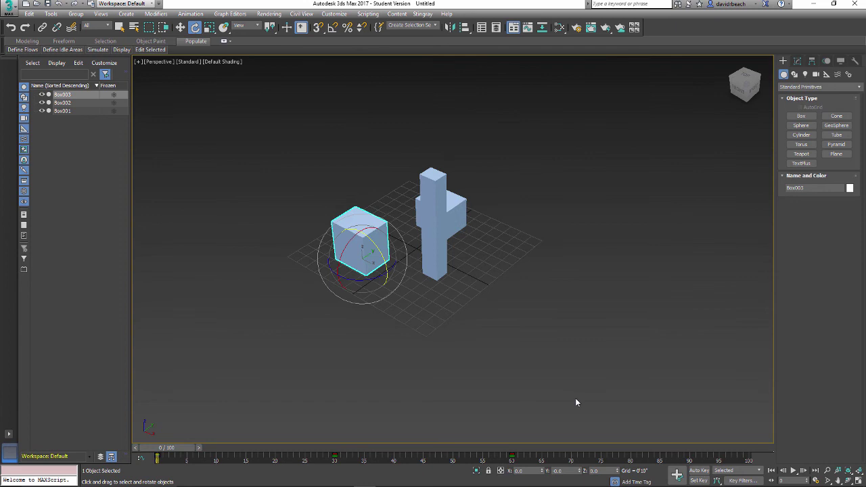
pyautogui.scroll(3, 447, 277)
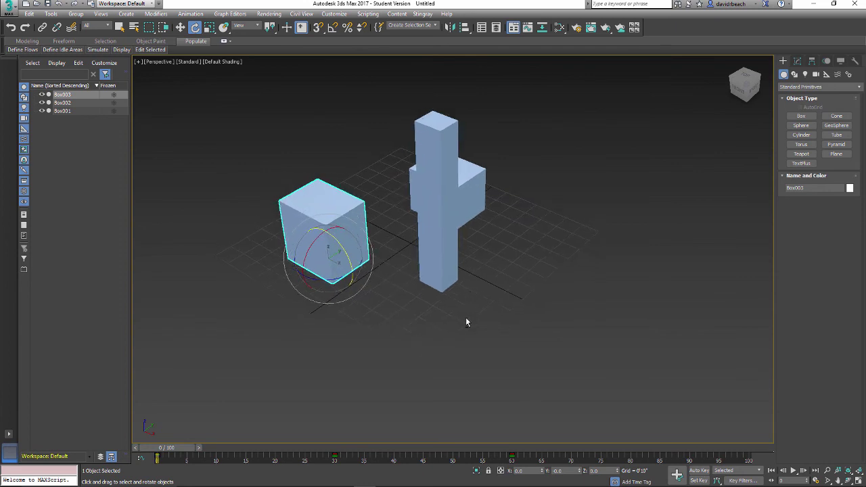
pyautogui.keyDown('alt'); pyautogui.moveTo(466, 318); pyautogui.dragTo(457, 317, button='middle'); pyautogui.keyUp('alt')
pyautogui.click(180, 27)
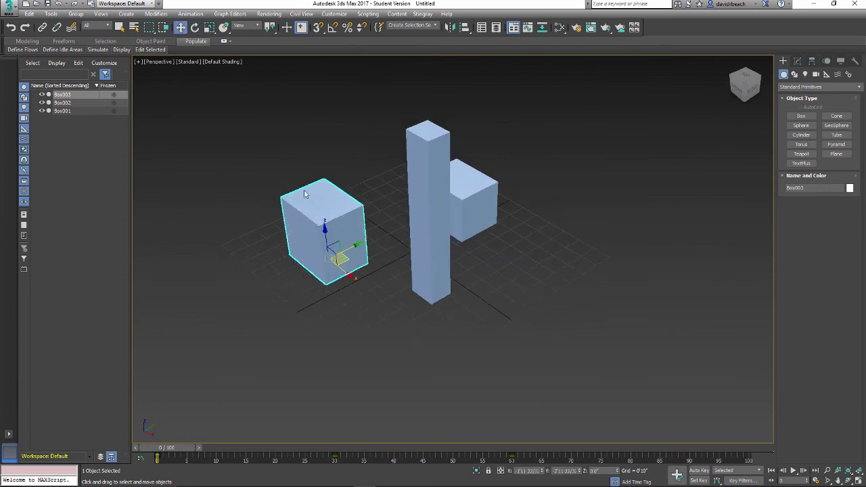
pyautogui.moveTo(345, 259); pyautogui.dragTo(529, 278)
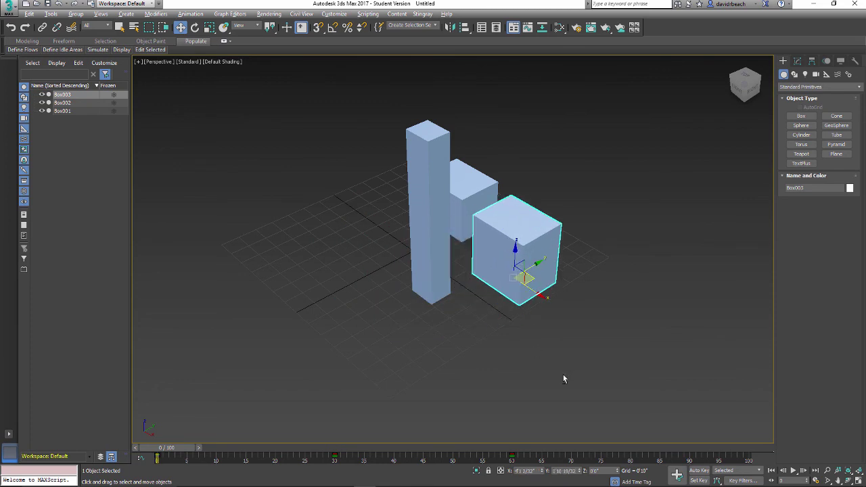
# - Scrub to frame 34, select the column Box002, then reselect the cube Box003
pyautogui.keyDown('alt'); pyautogui.moveTo(564, 378); pyautogui.dragTo(408, 359, button='middle'); pyautogui.keyUp('alt')
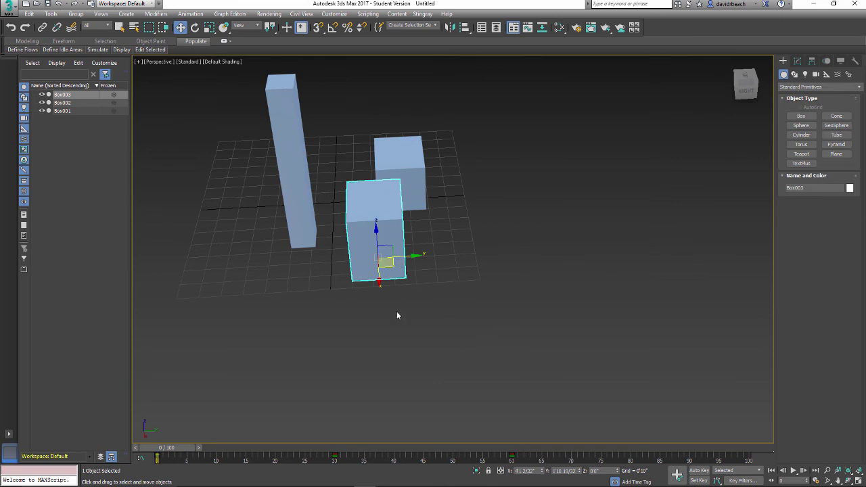
pyautogui.moveTo(170, 452)
pyautogui.mouseDown()
pyautogui.moveTo(498, 449)
pyautogui.moveTo(185, 439)
pyautogui.moveTo(318, 449)
pyautogui.moveTo(418, 472)
pyautogui.moveTo(537, 458)
pyautogui.moveTo(345, 458)
pyautogui.moveTo(159, 441)
pyautogui.moveTo(474, 452)
pyautogui.moveTo(174, 446)
pyautogui.moveTo(382, 452)
pyautogui.moveTo(474, 466)
pyautogui.moveTo(514, 452)
pyautogui.moveTo(174, 447)
pyautogui.mouseUp()
pyautogui.press('w')
pyautogui.click(290, 167)
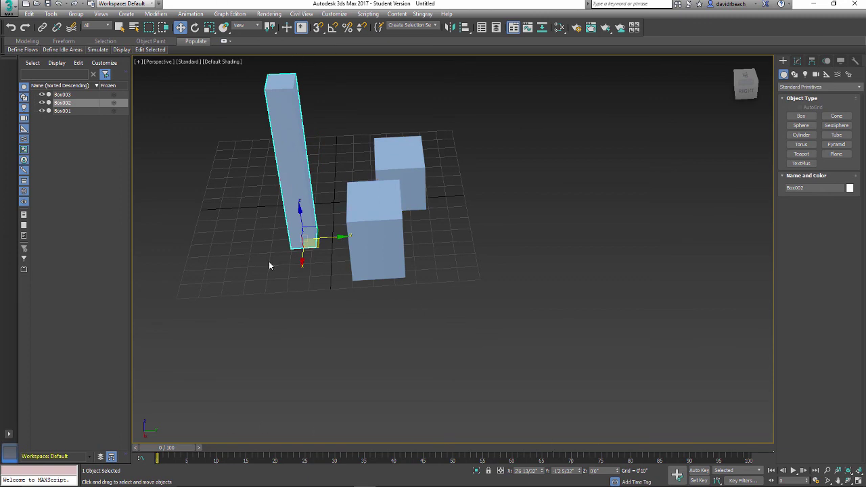
pyautogui.keyDown('alt'); pyautogui.moveTo(265, 303); pyautogui.dragTo(288, 300, button='middle'); pyautogui.keyUp('alt')
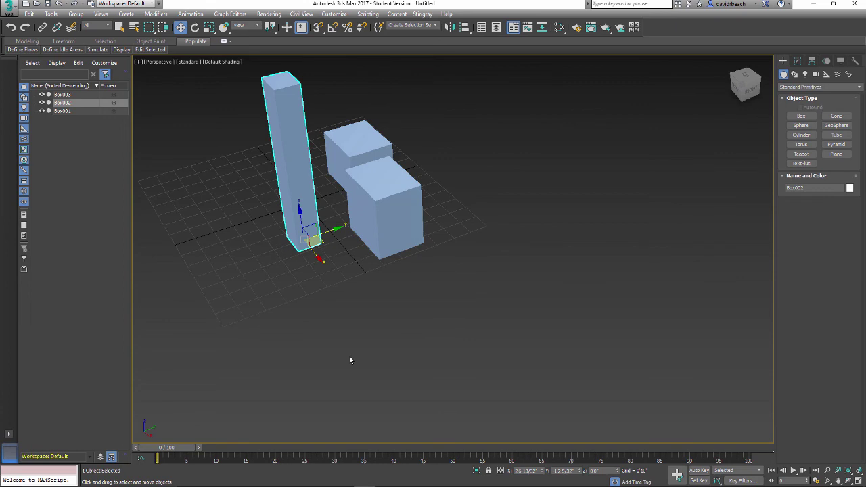
pyautogui.click(396, 184)
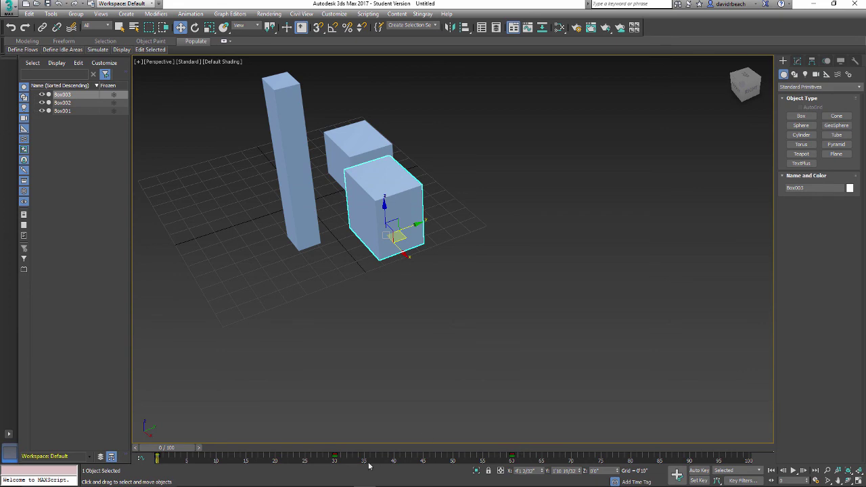
# - Turn on Auto Key and scrub the timeline to frame 27 with the move tool active
pyautogui.click(699, 471)
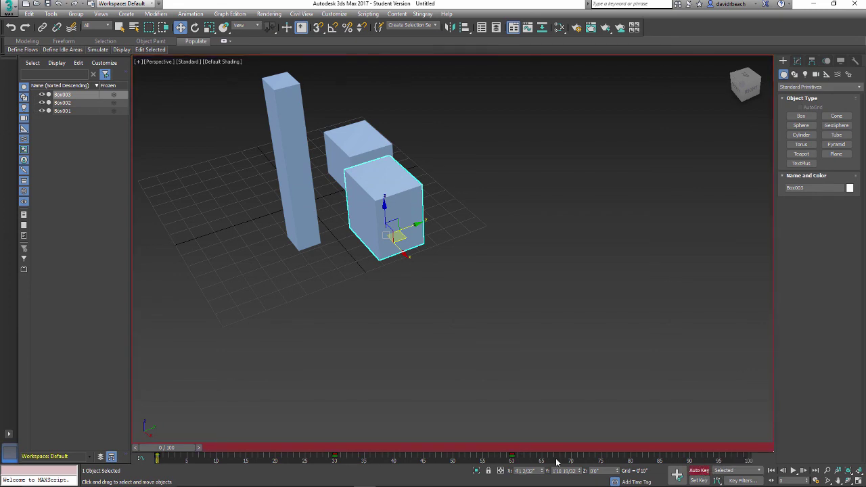
pyautogui.moveTo(196, 452); pyautogui.dragTo(409, 470)
pyautogui.press('w')
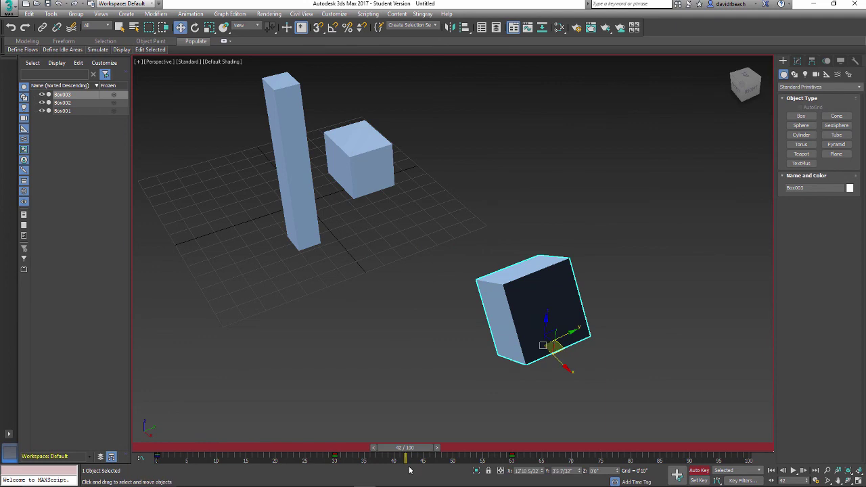
# - Step through the cube's keys to frame 30, switching frame stepping to key mode
pyautogui.click(784, 470)
pyautogui.click(784, 470)
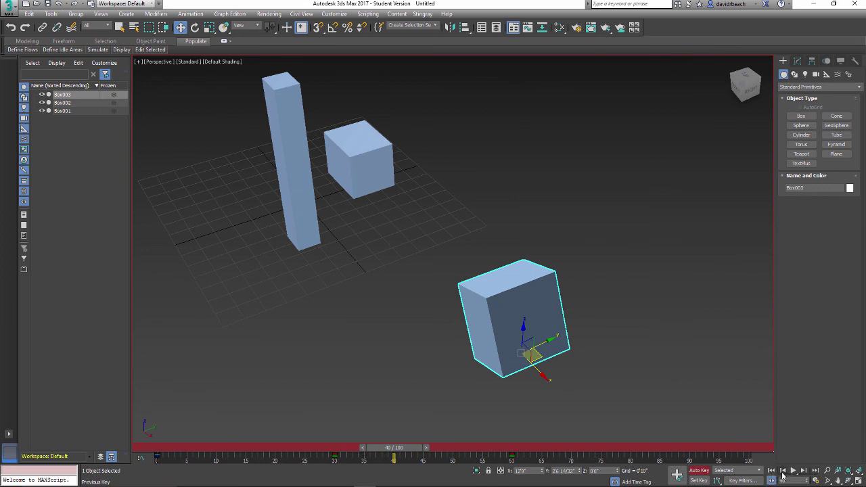
pyautogui.click(783, 476)
pyautogui.click(783, 476)
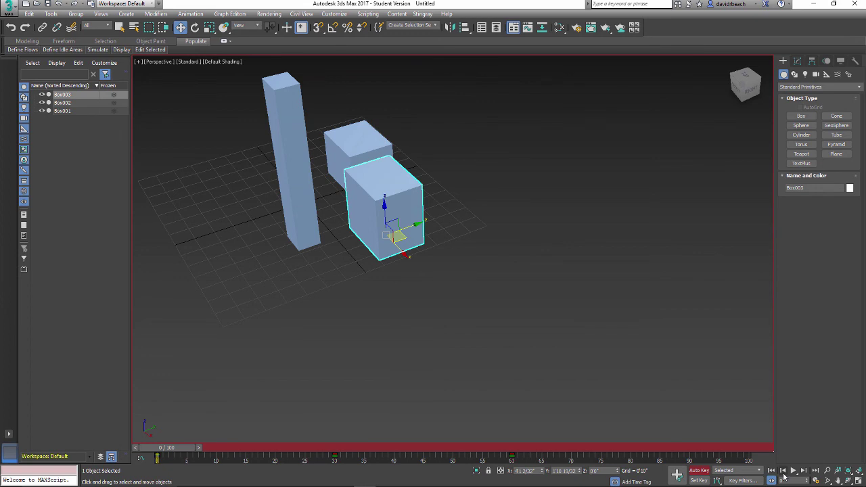
pyautogui.click(783, 476)
pyautogui.click(783, 477)
pyautogui.click(783, 477)
pyautogui.click(783, 476)
pyautogui.click(782, 477)
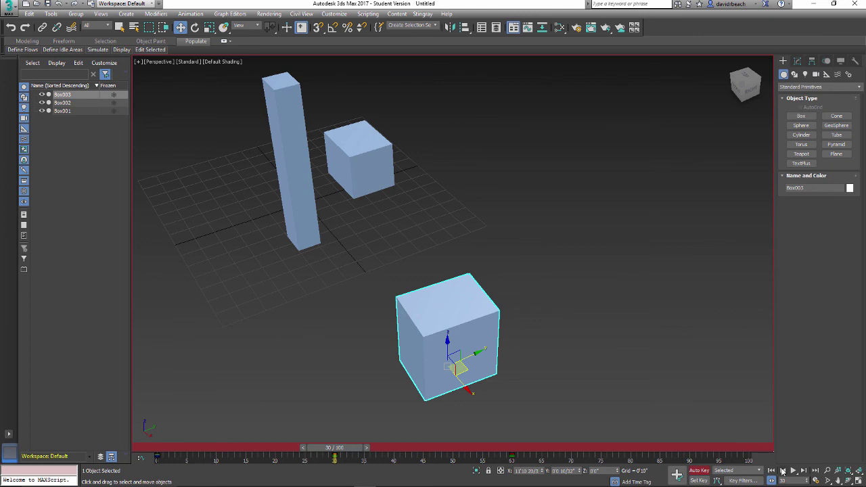
pyautogui.click(783, 473)
pyautogui.click(782, 473)
pyautogui.click(783, 473)
pyautogui.click(782, 474)
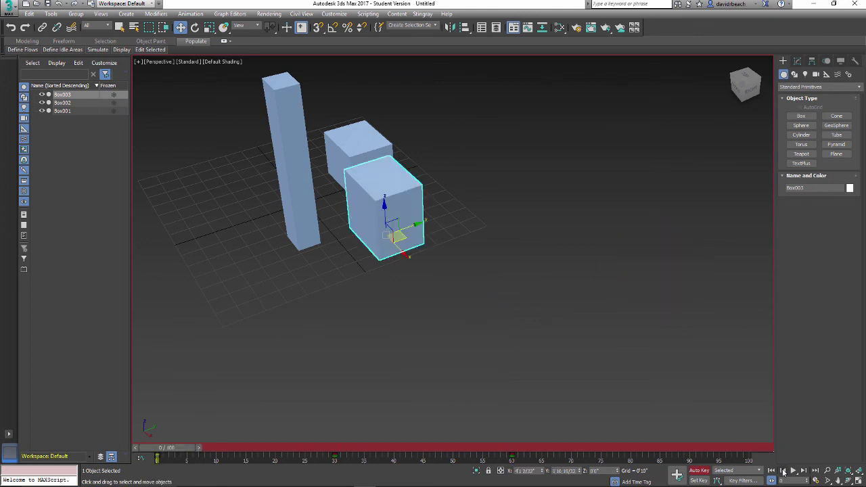
pyautogui.click(804, 472)
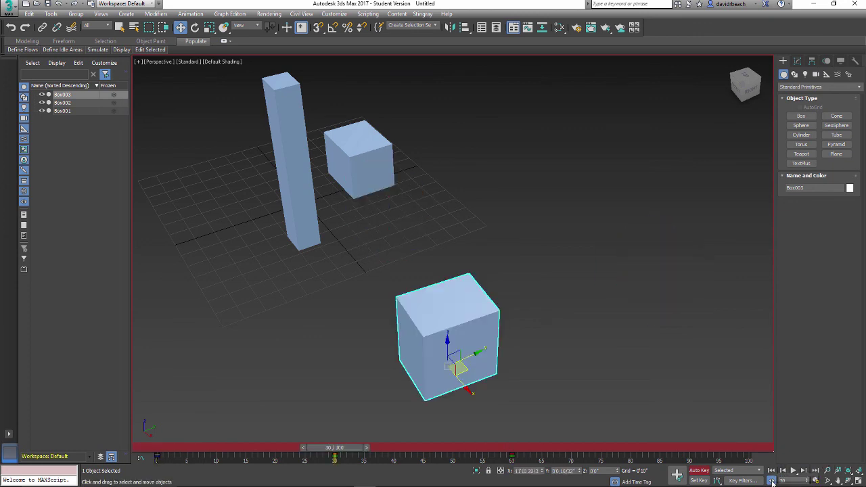
pyautogui.click(772, 480)
# - Move Box003 at frame 30 to pass just in front of the tall column, scrubbing to check the path
pyautogui.moveTo(467, 368); pyautogui.dragTo(364, 348)
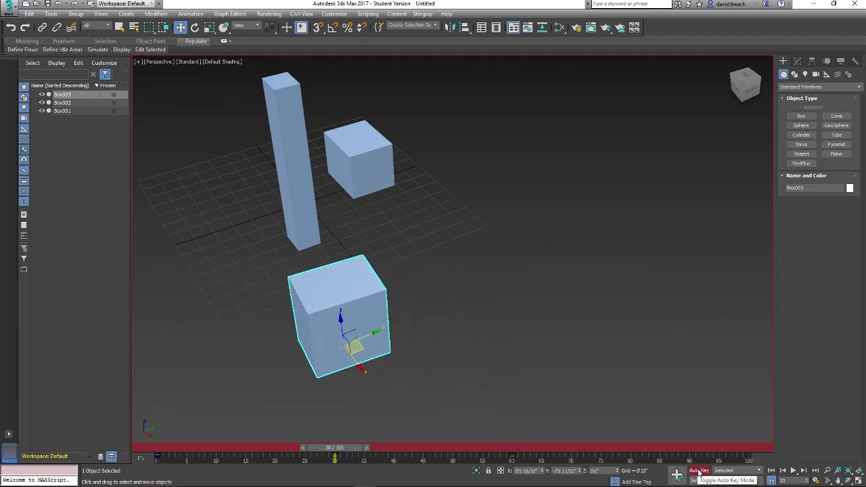
pyautogui.moveTo(336, 448)
pyautogui.mouseDown()
pyautogui.moveTo(237, 448)
pyautogui.moveTo(440, 458)
pyautogui.moveTo(476, 469)
pyautogui.moveTo(344, 463)
pyautogui.mouseUp()
pyautogui.press('w')
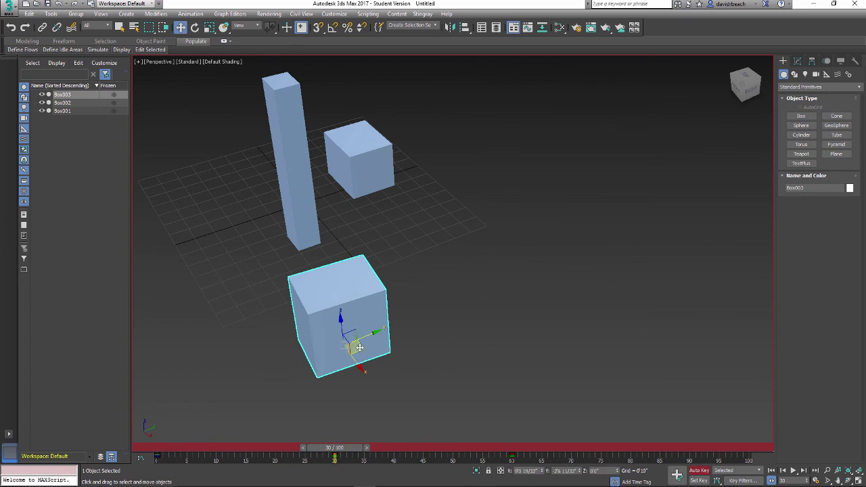
pyautogui.moveTo(359, 347); pyautogui.dragTo(365, 284)
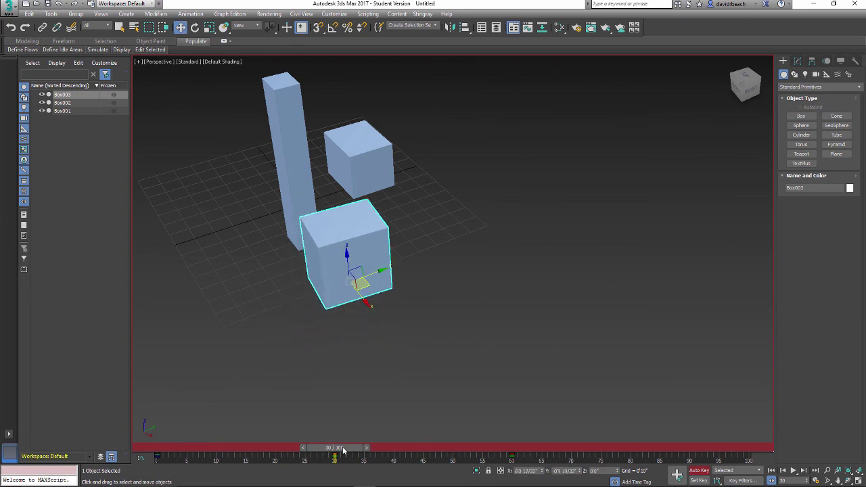
pyautogui.moveTo(343, 450); pyautogui.dragTo(298, 471)
# - Shift the cube's frame-30 key to frame 15 on the track bar and scrub to check it
pyautogui.press('w')
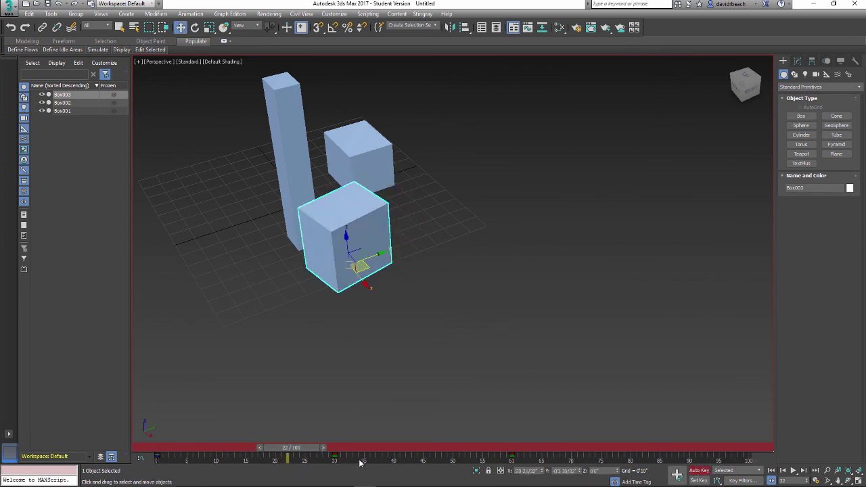
pyautogui.moveTo(361, 463); pyautogui.dragTo(348, 462)
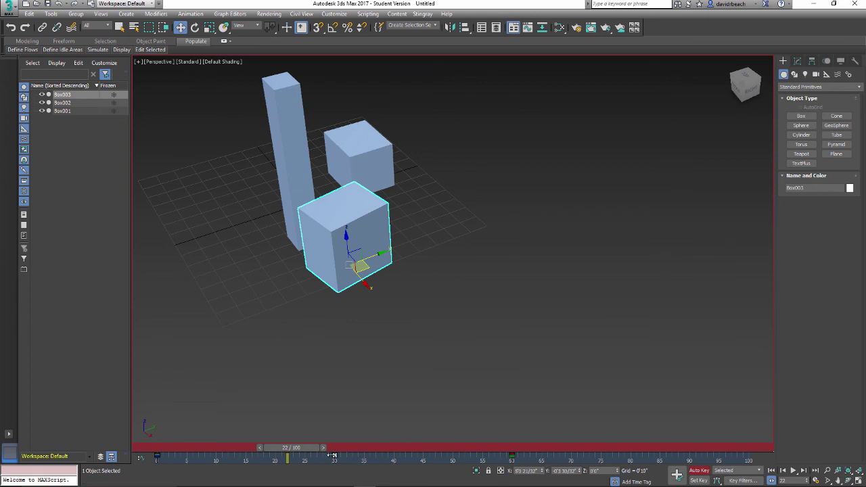
pyautogui.moveTo(283, 457); pyautogui.dragTo(435, 479)
pyautogui.moveTo(435, 447); pyautogui.dragTo(152, 463)
# - Turn Auto Key off and orbit the view around the cube and boxes
pyautogui.press('w')
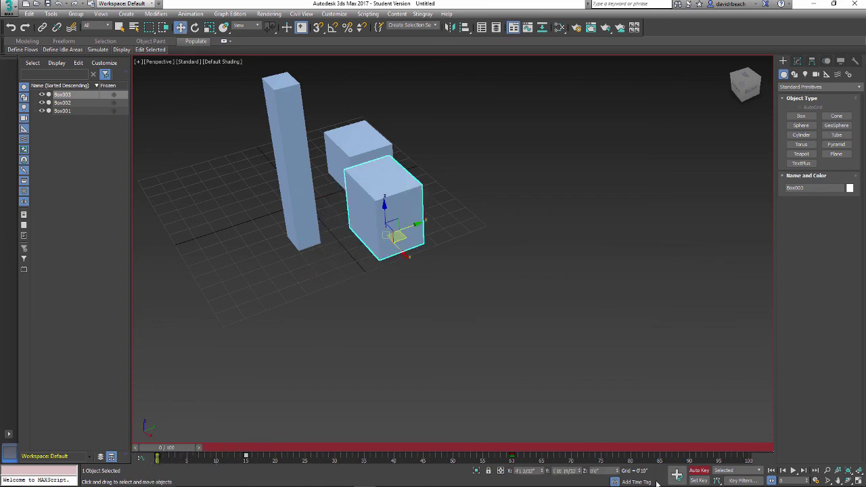
pyautogui.click(699, 471)
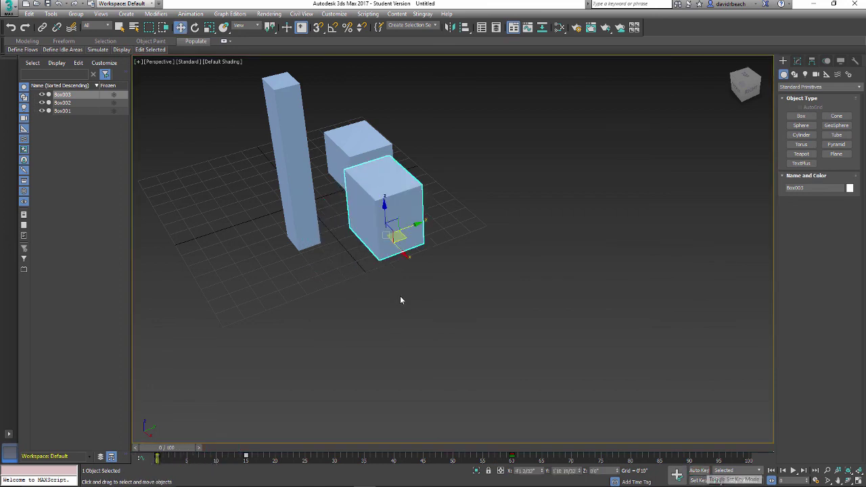
pyautogui.keyDown('alt'); pyautogui.moveTo(400, 299); pyautogui.dragTo(387, 381, button='middle'); pyautogui.keyUp('alt')
pyautogui.scroll(3, 535, 365)
pyautogui.moveTo(534, 365); pyautogui.dragTo(419, 359, button='middle')
pyautogui.scroll(-3, 538, 386)
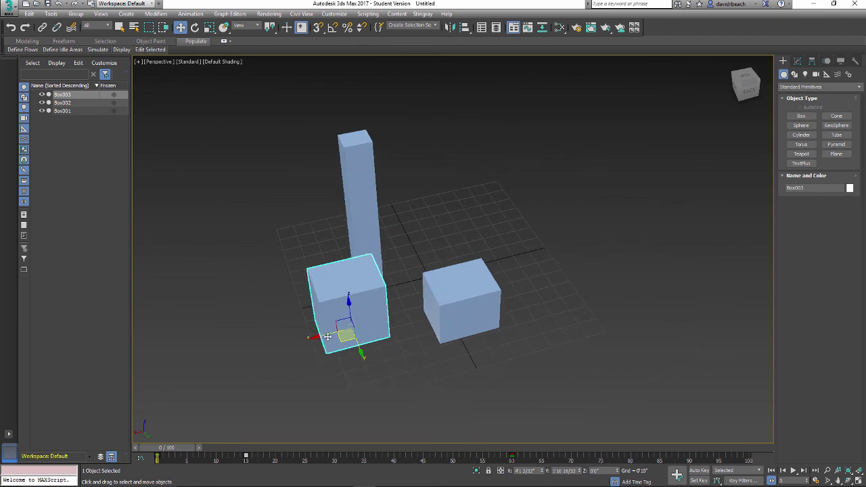
pyautogui.keyDown('alt'); pyautogui.moveTo(336, 331); pyautogui.dragTo(244, 339, button='middle'); pyautogui.keyUp('alt')
# - Bring Camtasia Studio to the front and show the Camtasia Recorder panel with its capture time
pyautogui.moveTo(474, 482)
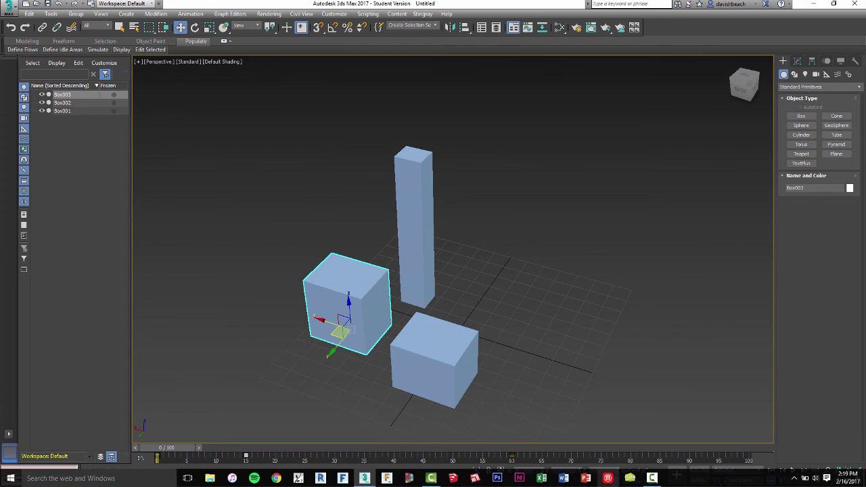
pyautogui.click(431, 478)
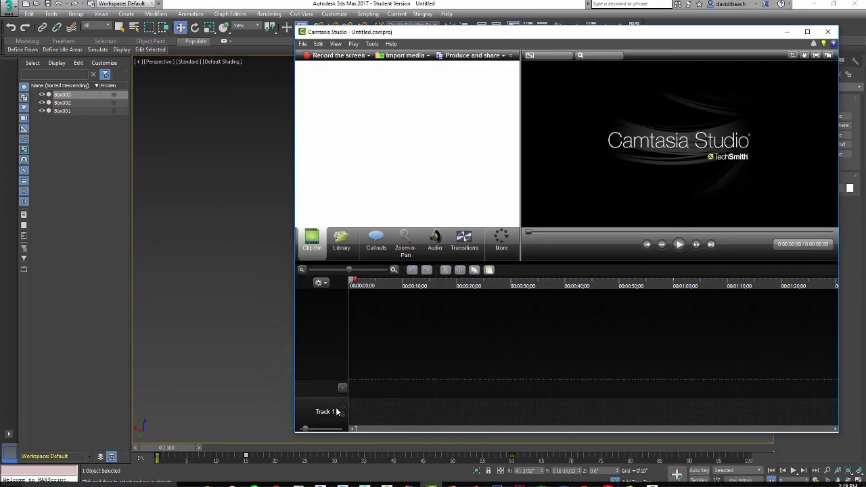
pyautogui.moveTo(519, 482)
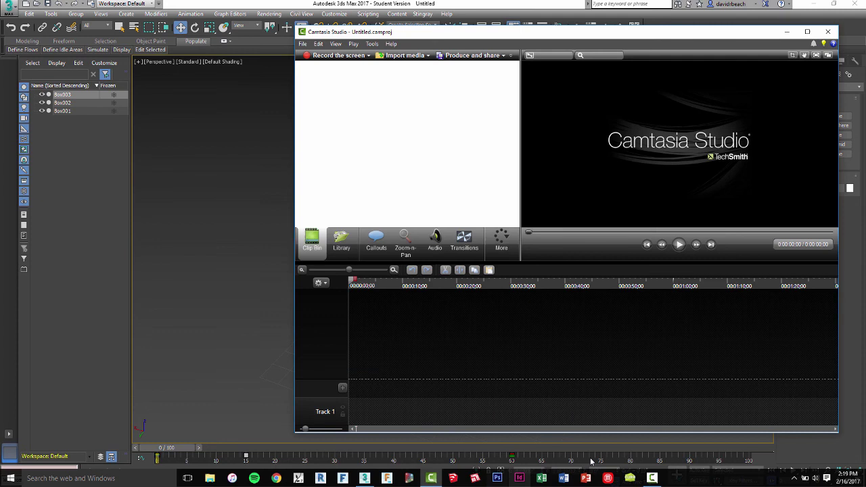
pyautogui.click(655, 480)
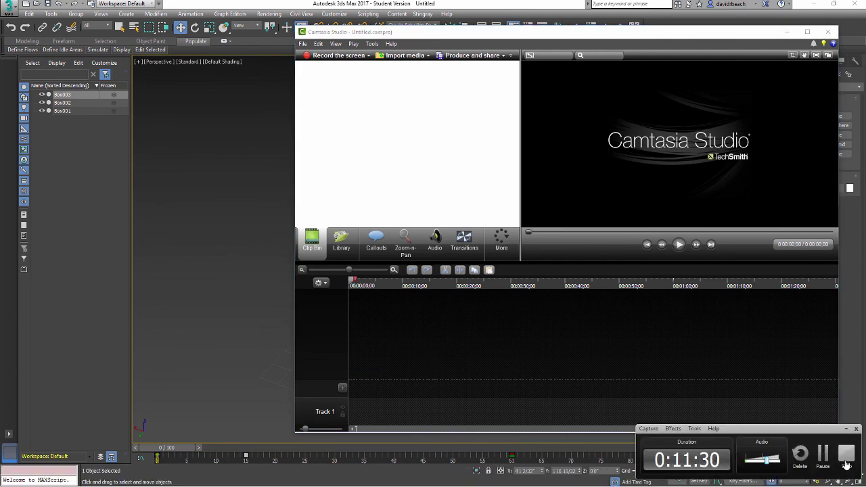